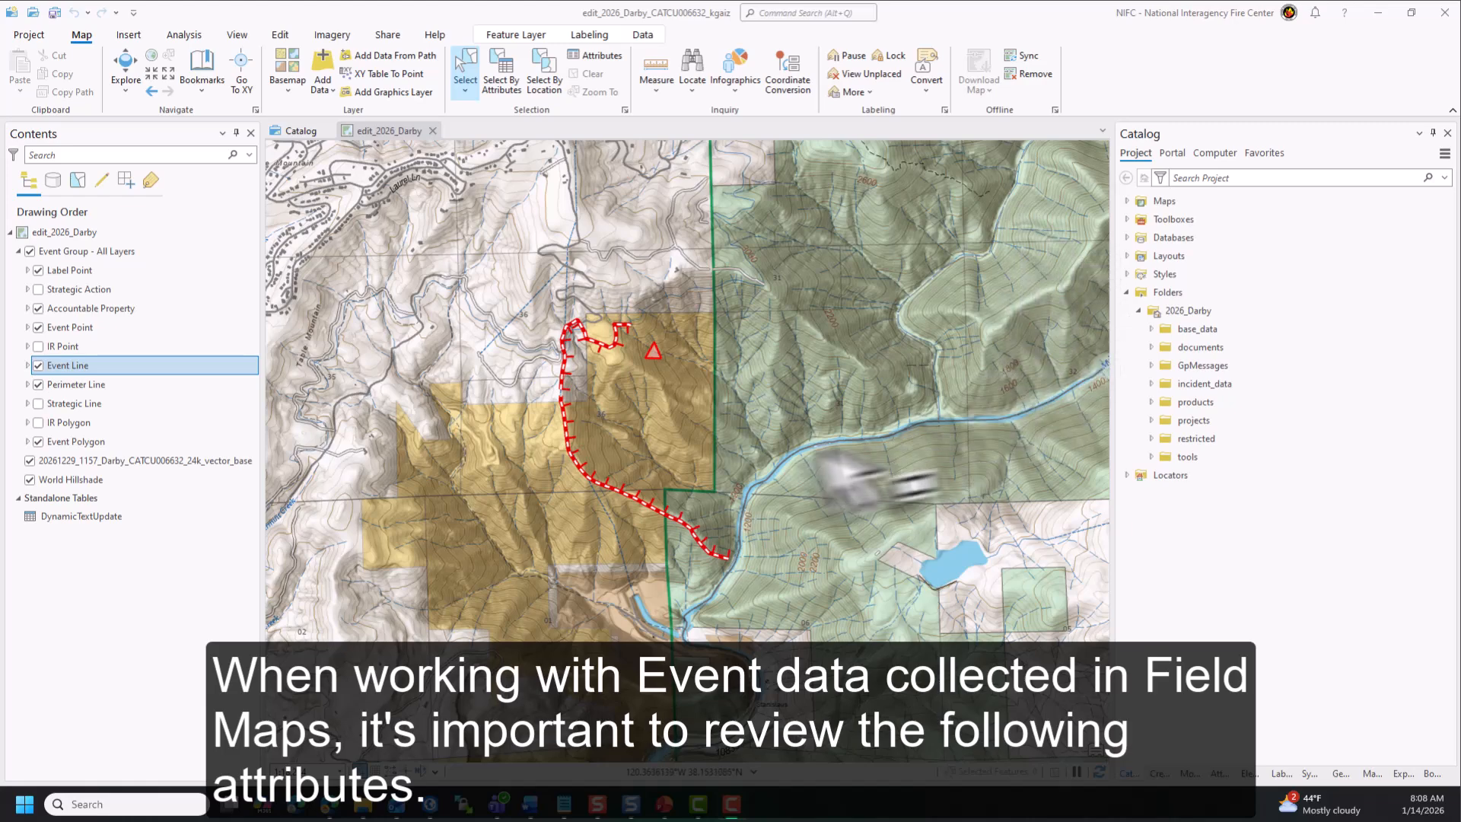
# - Select the southern Event Line segment on the map and open its attributes for review
pyautogui.click(654, 506)
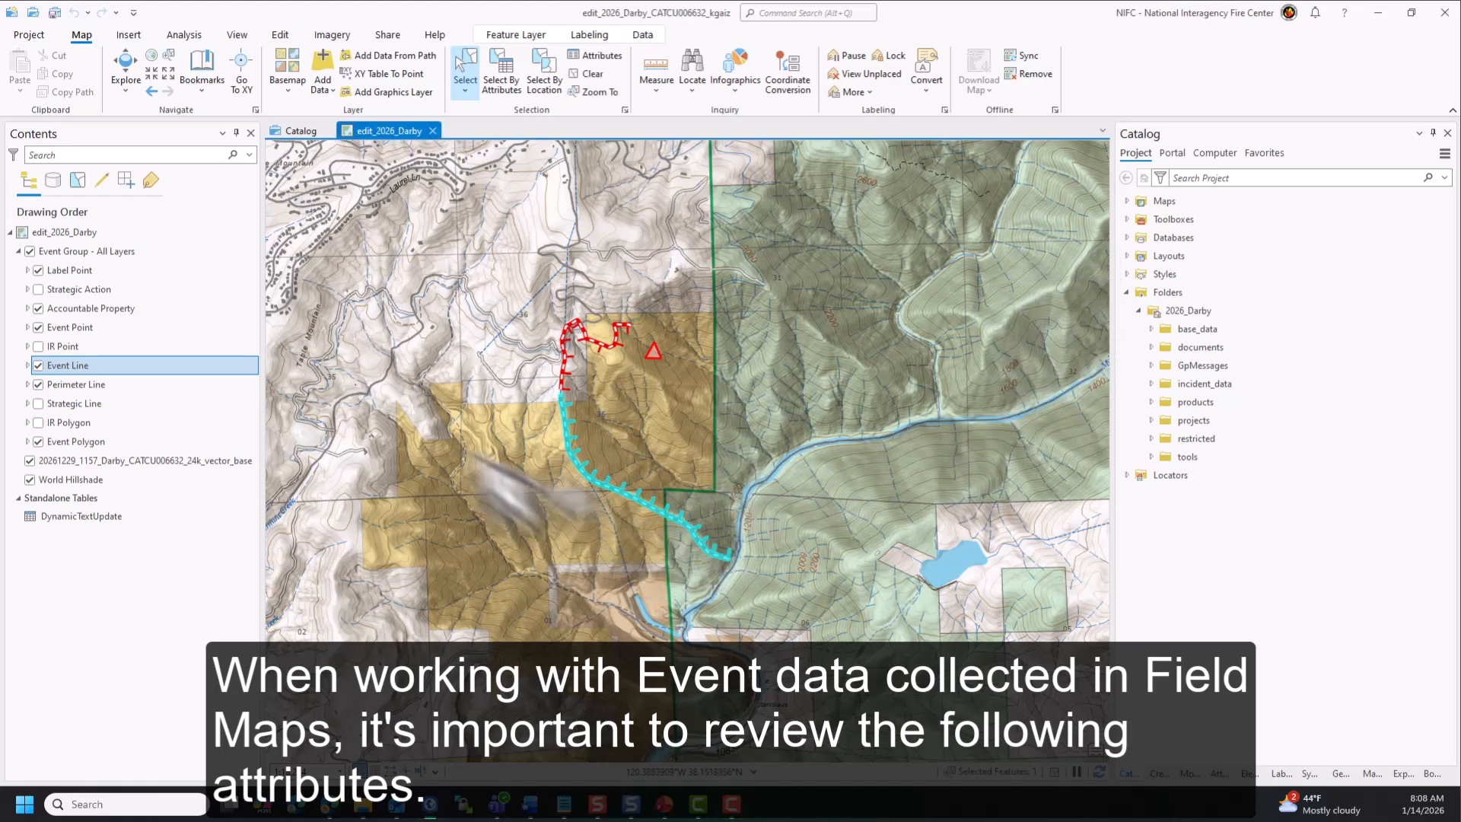
pyautogui.click(590, 56)
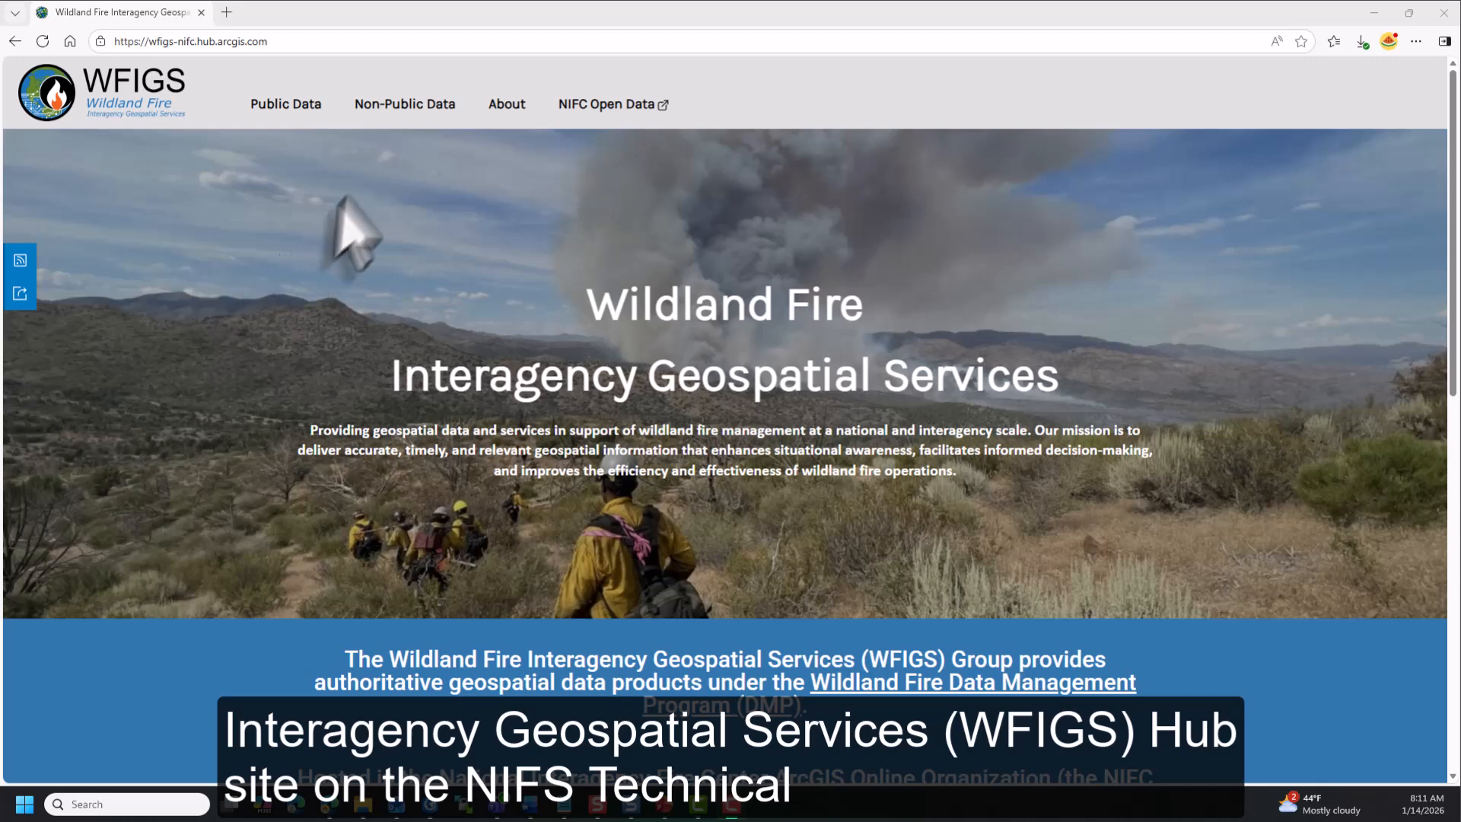
# - On the WFIGS Hub site, open the NIFS Technical Info page and expand its Attribute Definitions section
pyautogui.moveTo(394, 107)
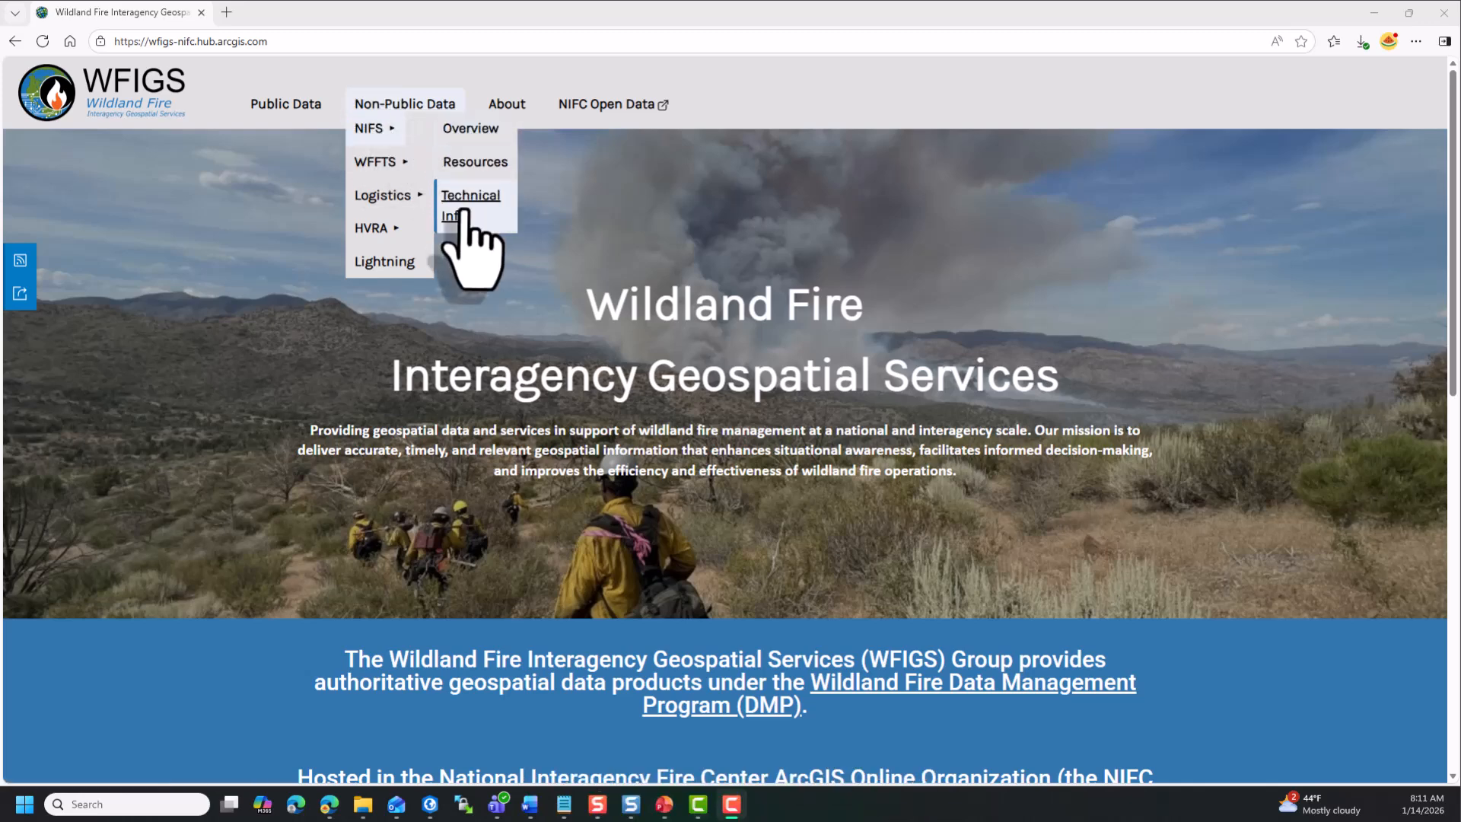
pyautogui.click(465, 199)
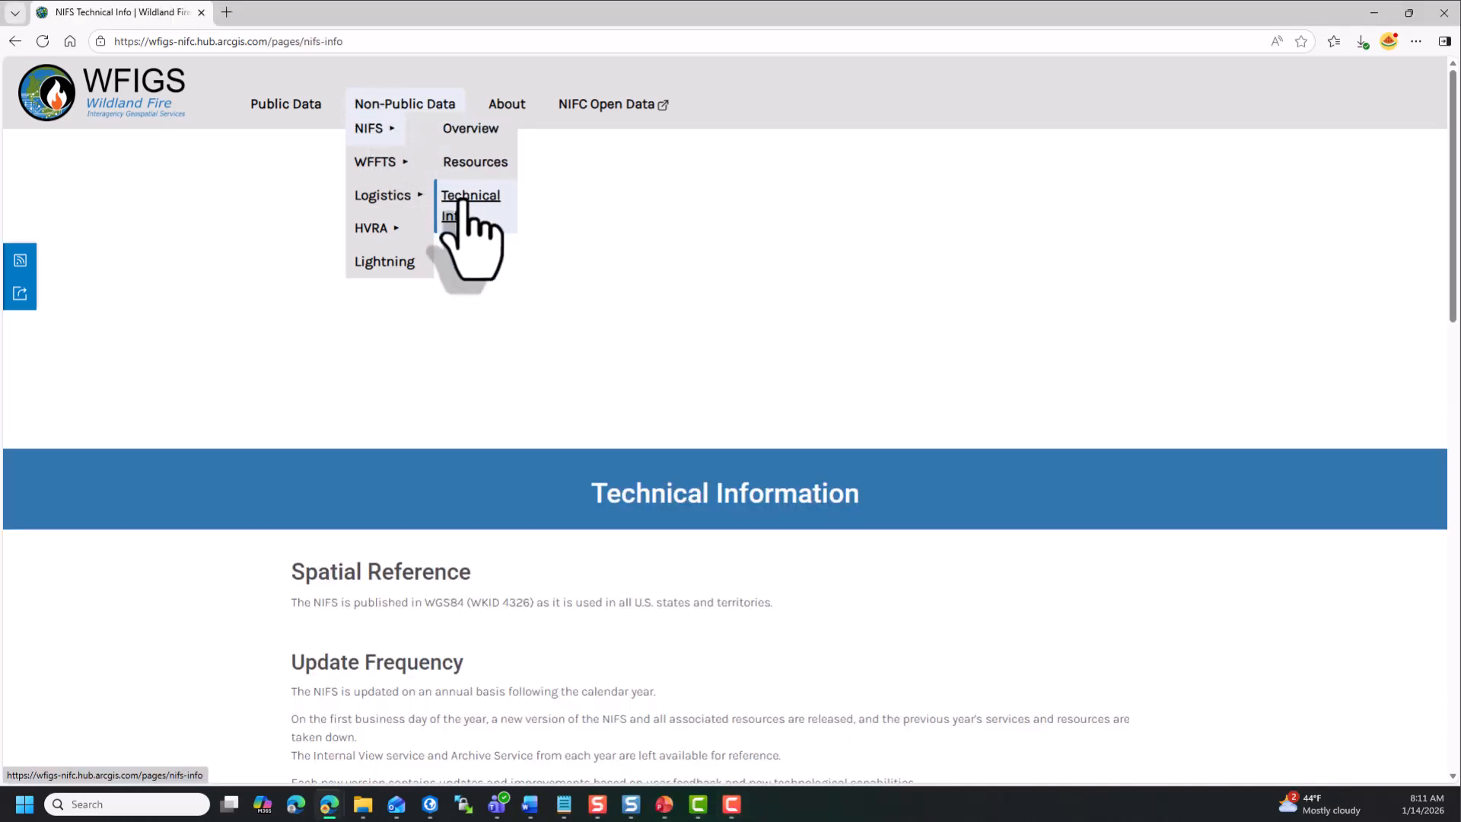
pyautogui.scroll(-5, 195, 596)
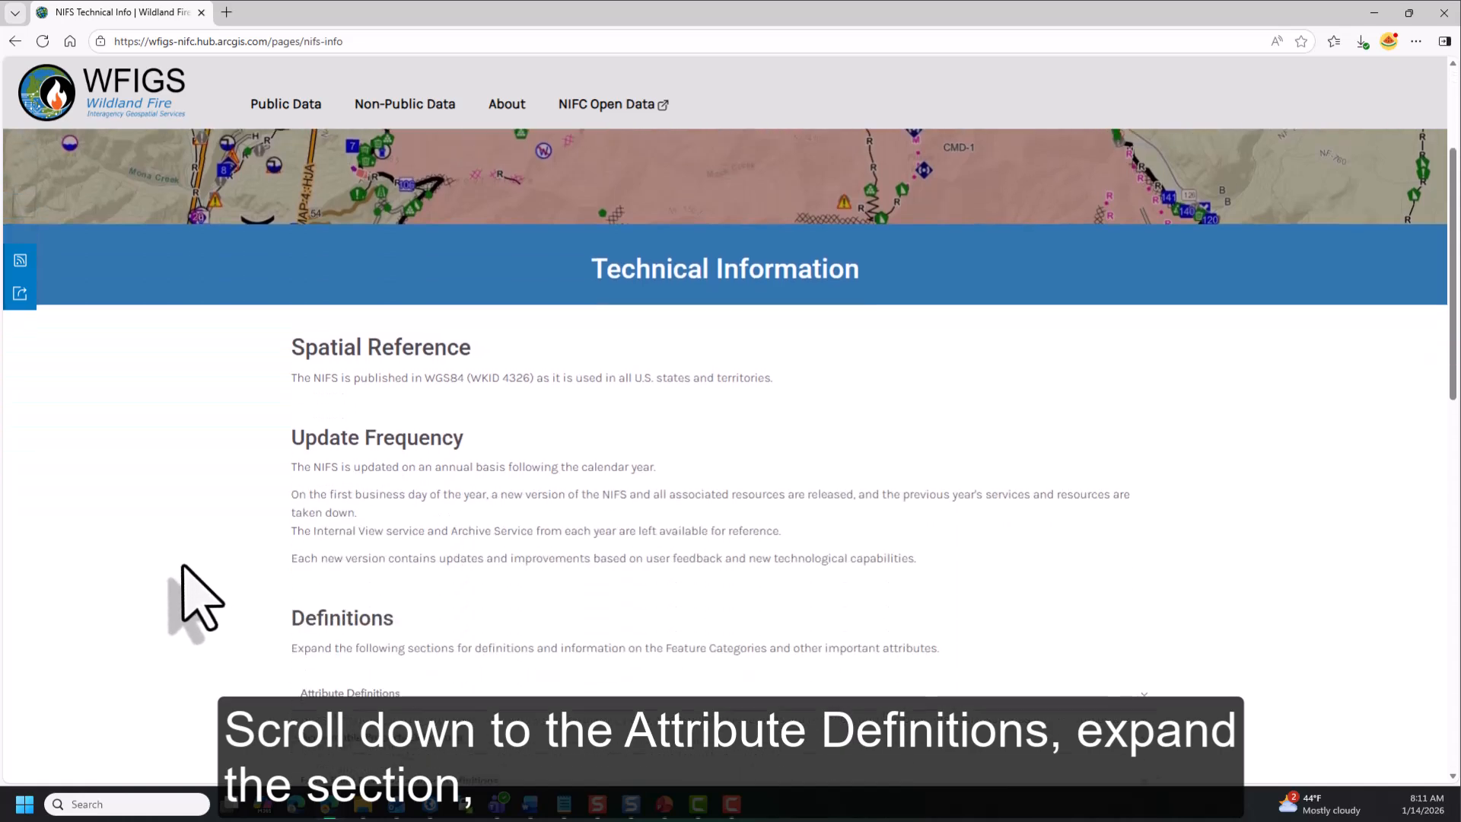
pyautogui.scroll(-4, 196, 597)
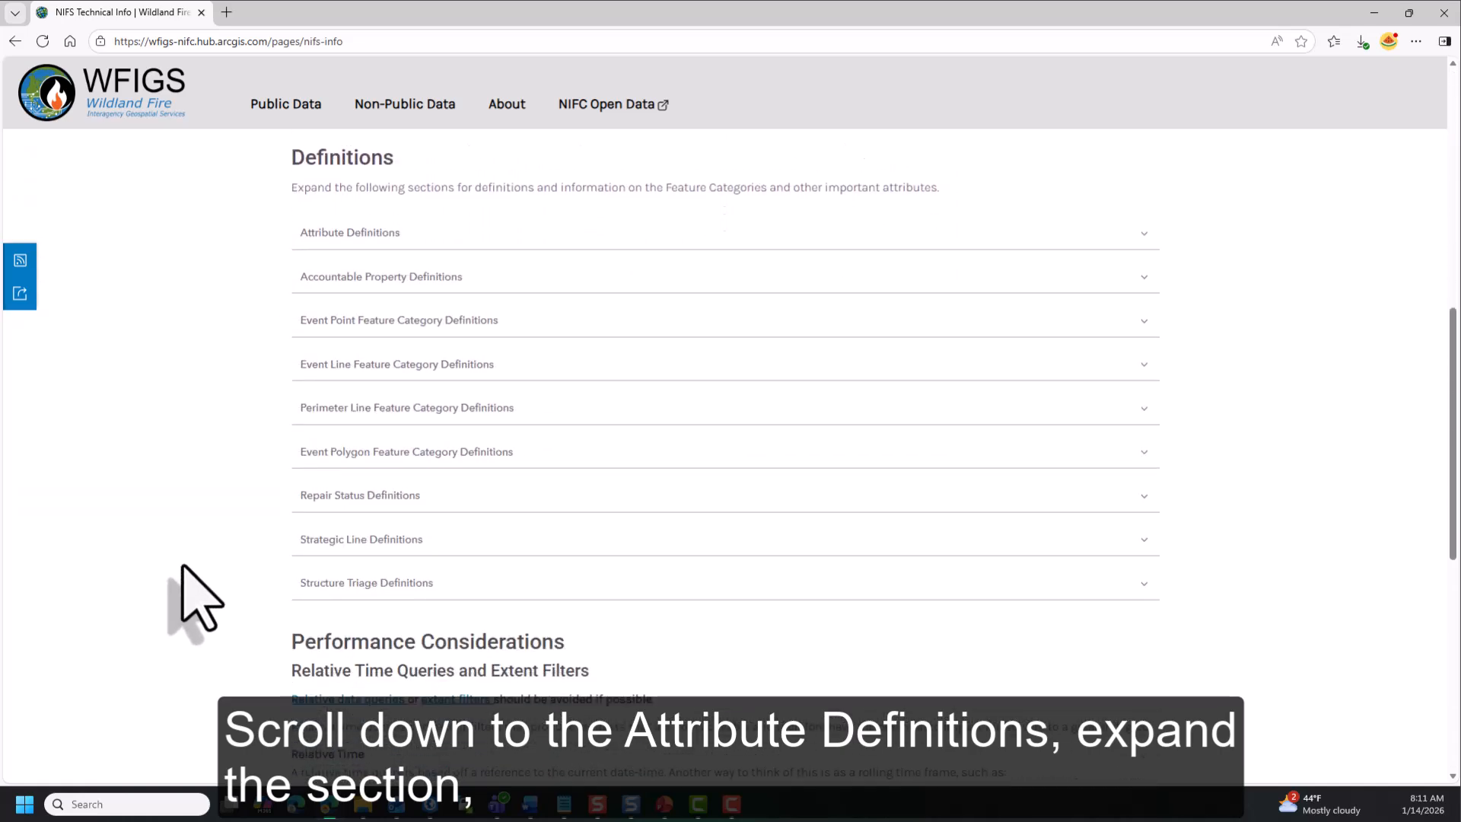
pyautogui.click(1137, 237)
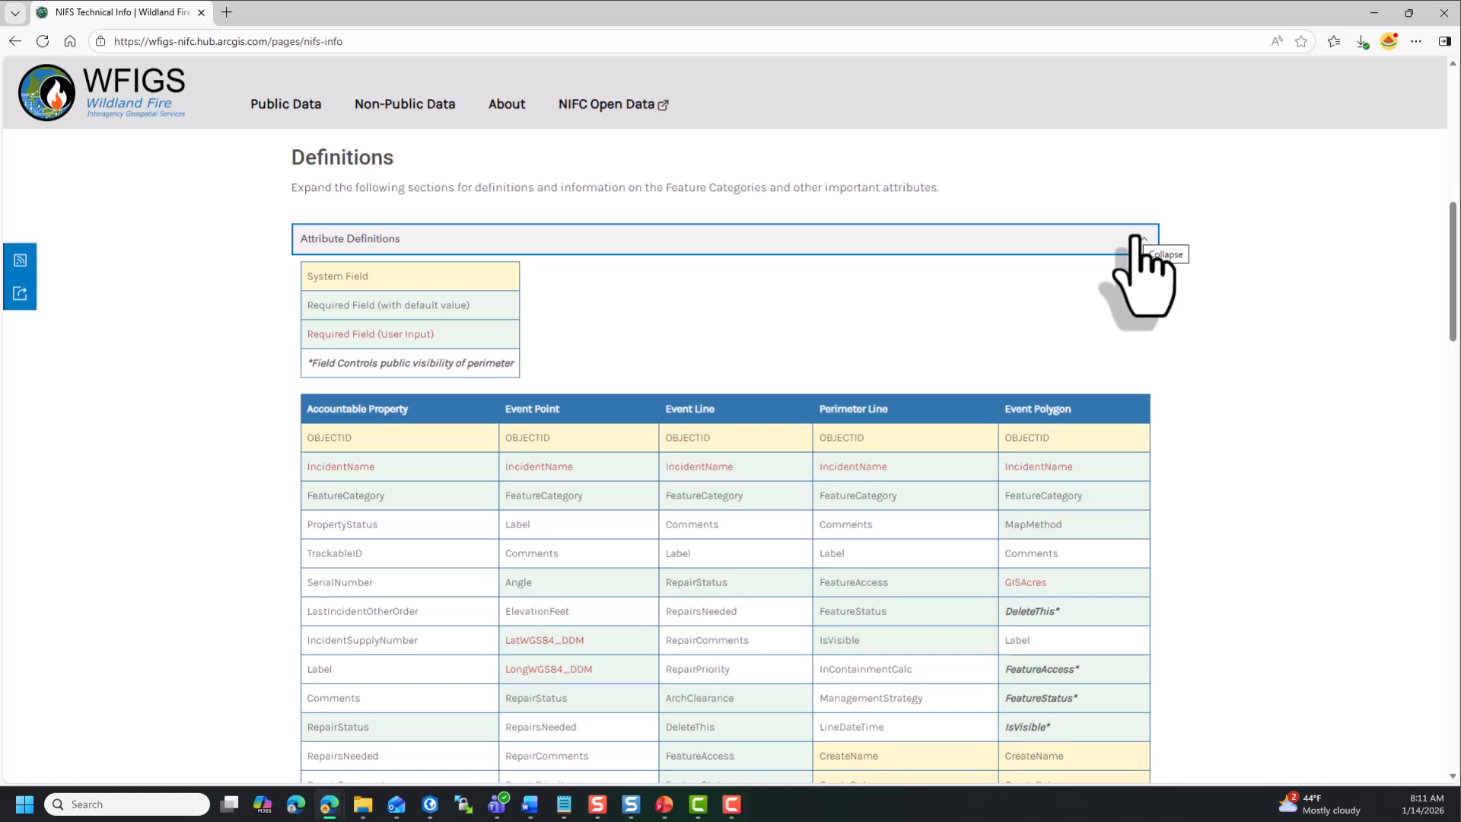
# - Examine the attribute table and show the definitions of Event Point fields such as Angle
pyautogui.scroll(-2, 1131, 245)
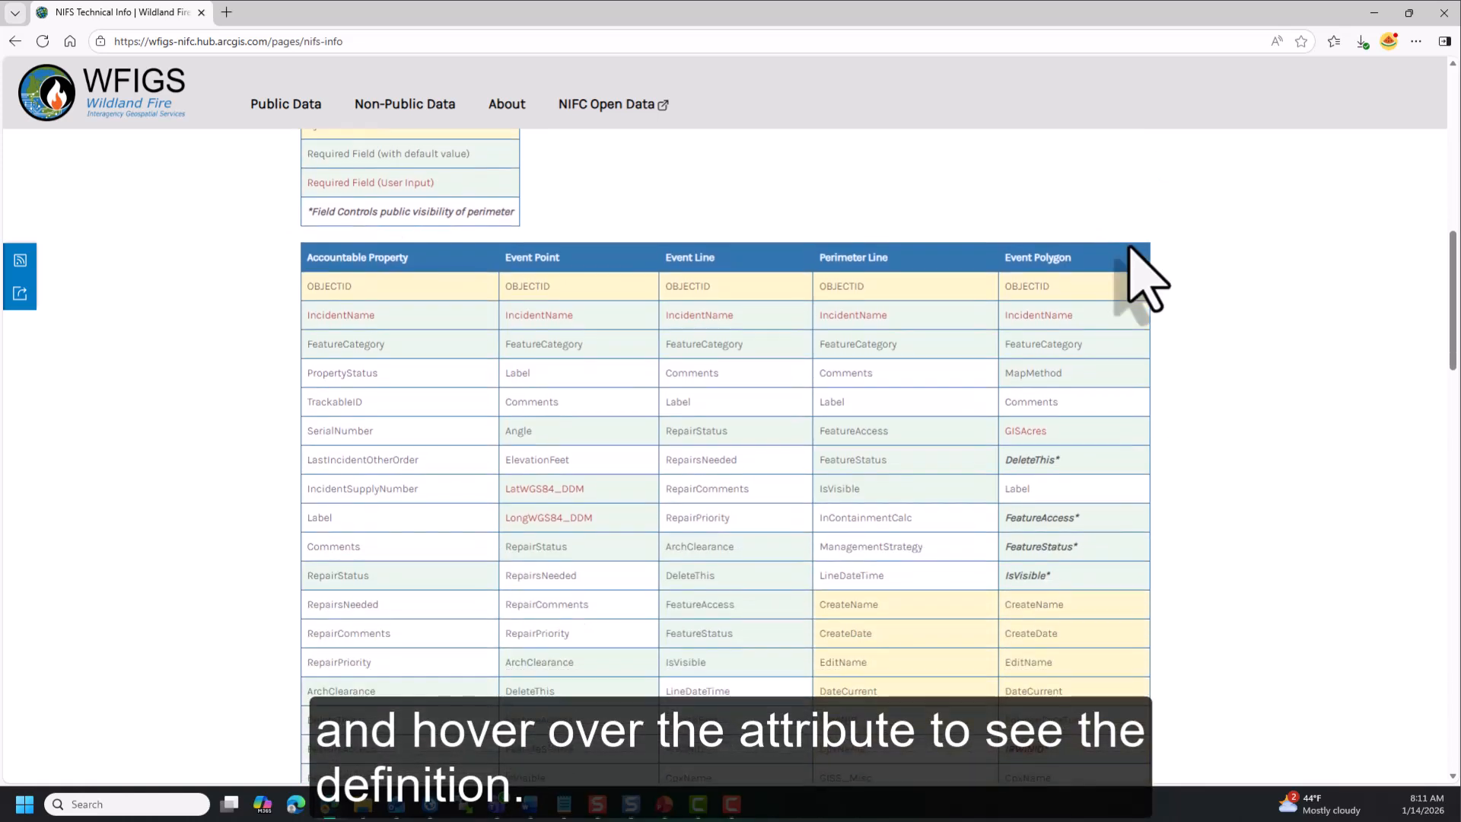
pyautogui.scroll(-1, 1130, 247)
pyautogui.moveTo(582, 358)
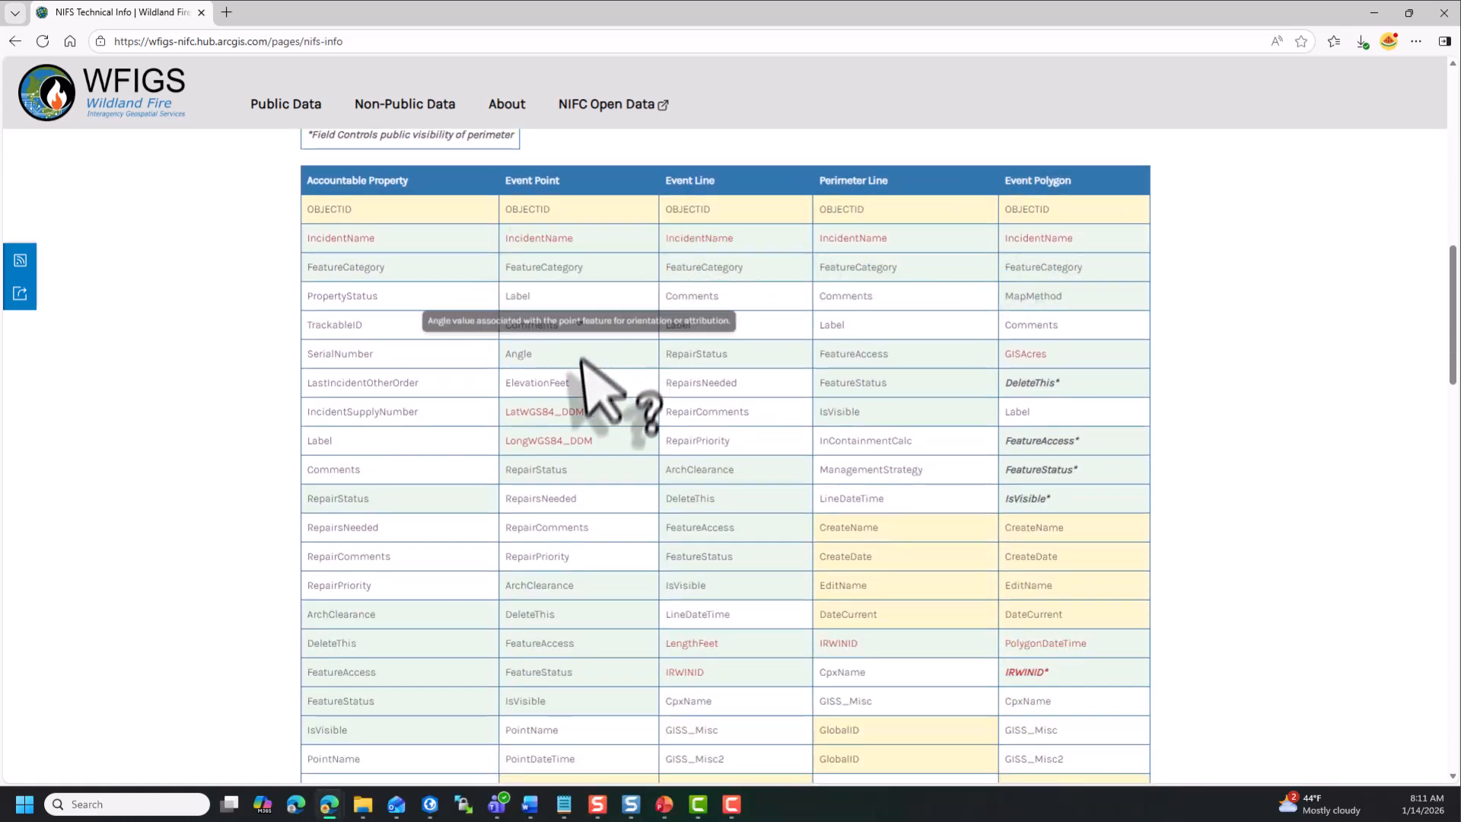
pyautogui.moveTo(554, 618)
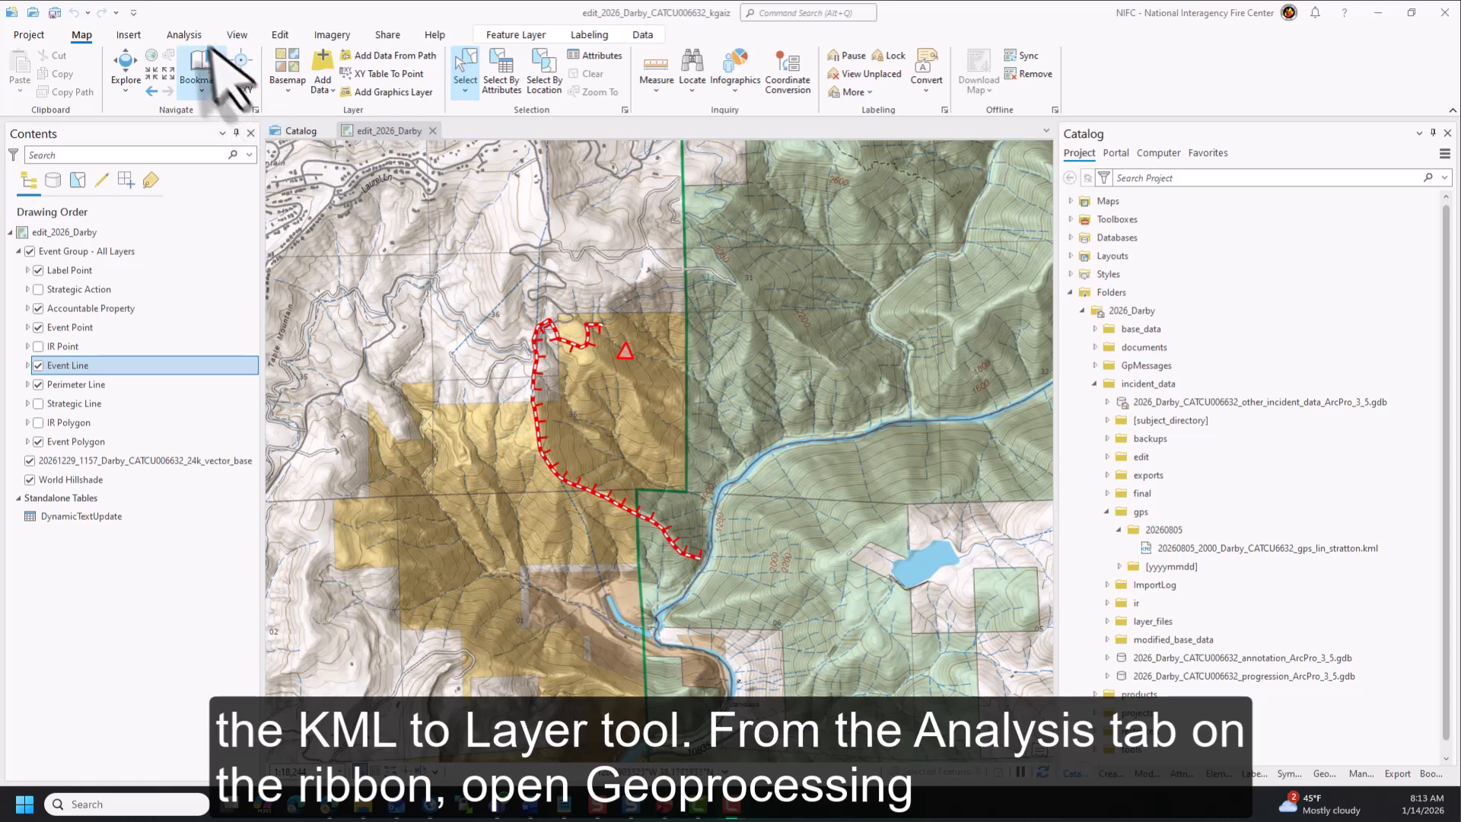
# - Return to ArcGIS Pro, search the geoprocessing tools for KML, and open the KML To Layer tool
pyautogui.click(185, 35)
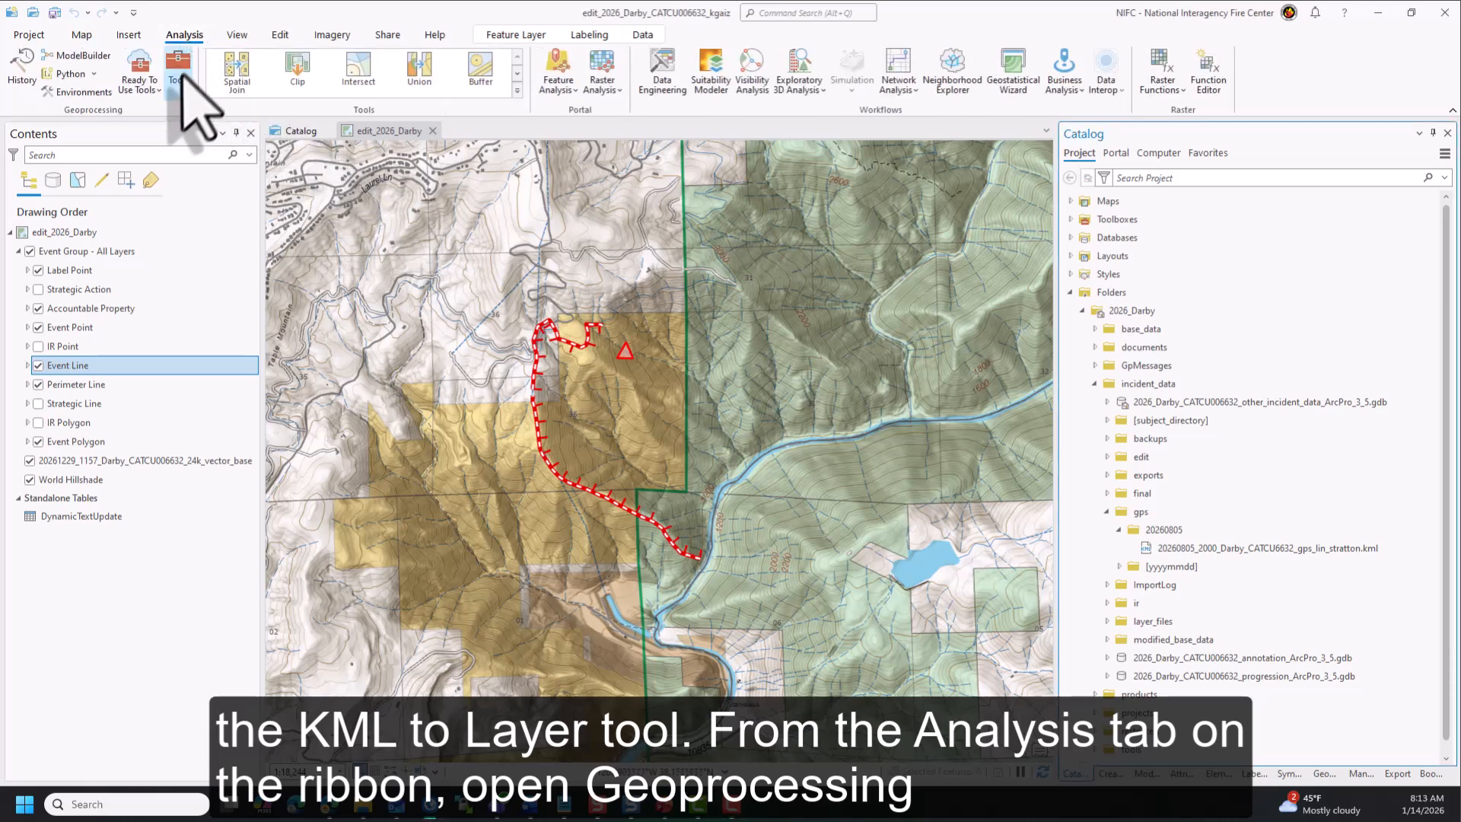
pyautogui.click(180, 73)
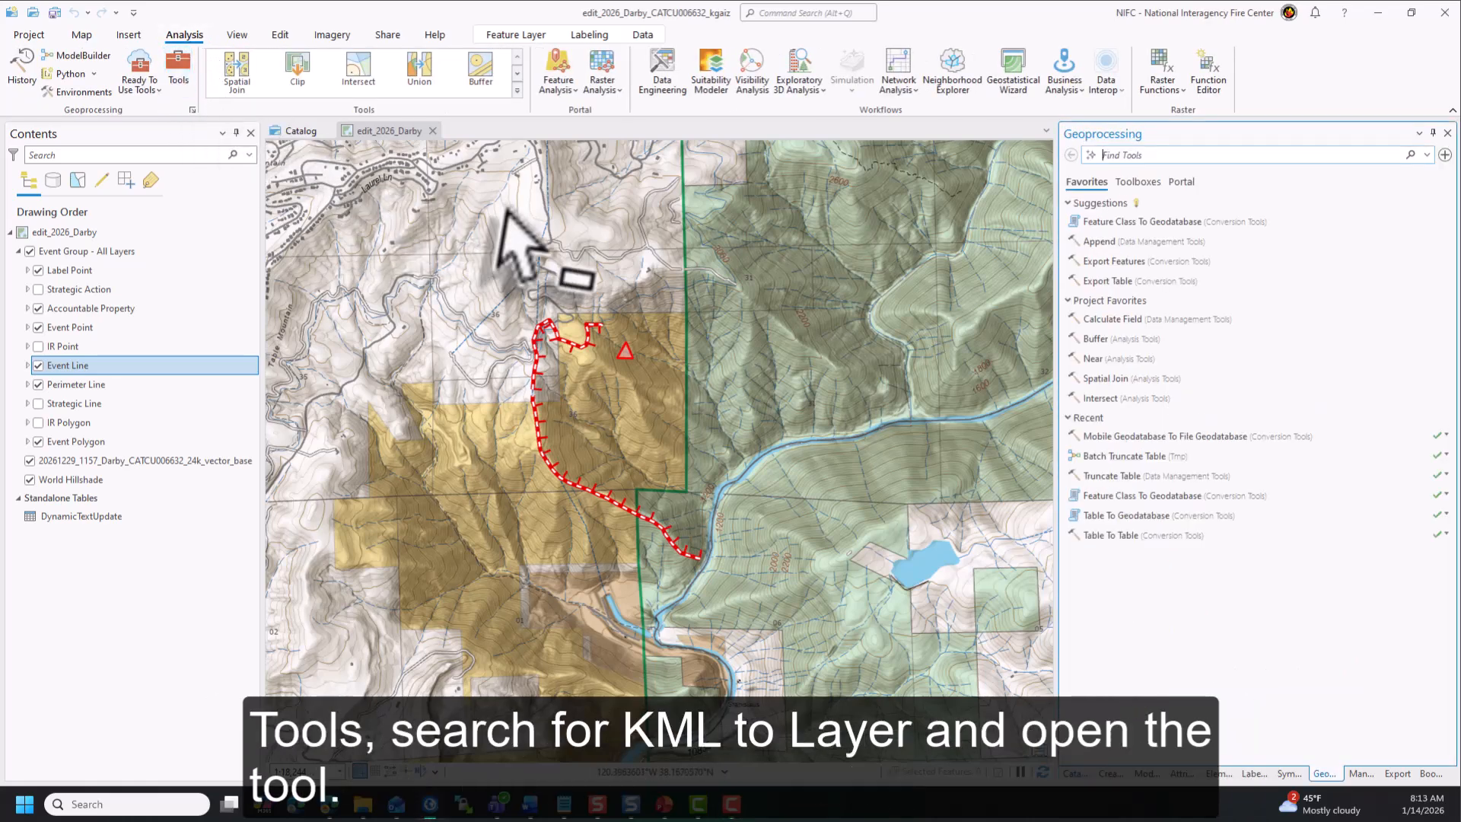
pyautogui.write('KML')
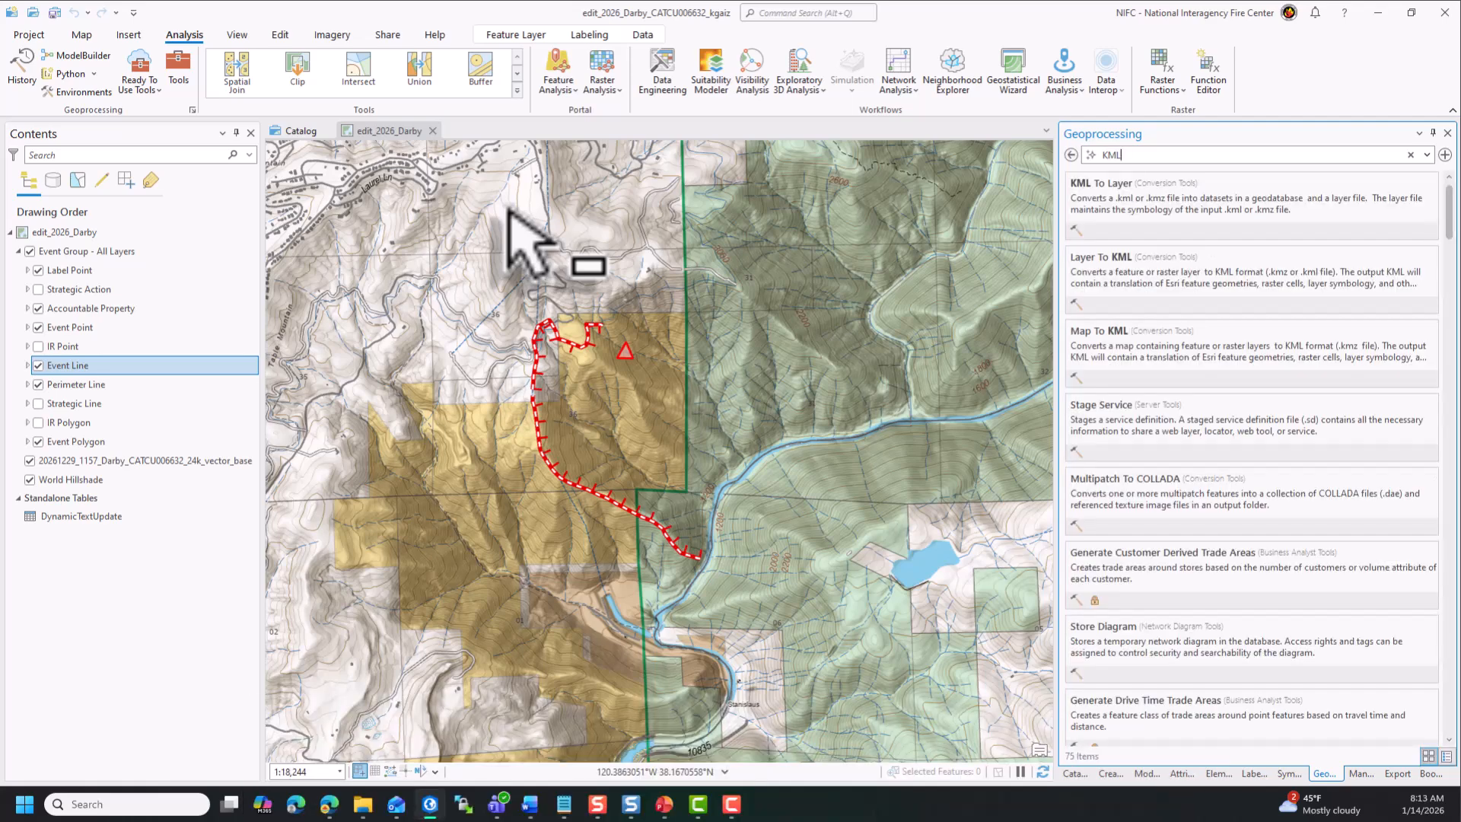
pyautogui.click(1173, 209)
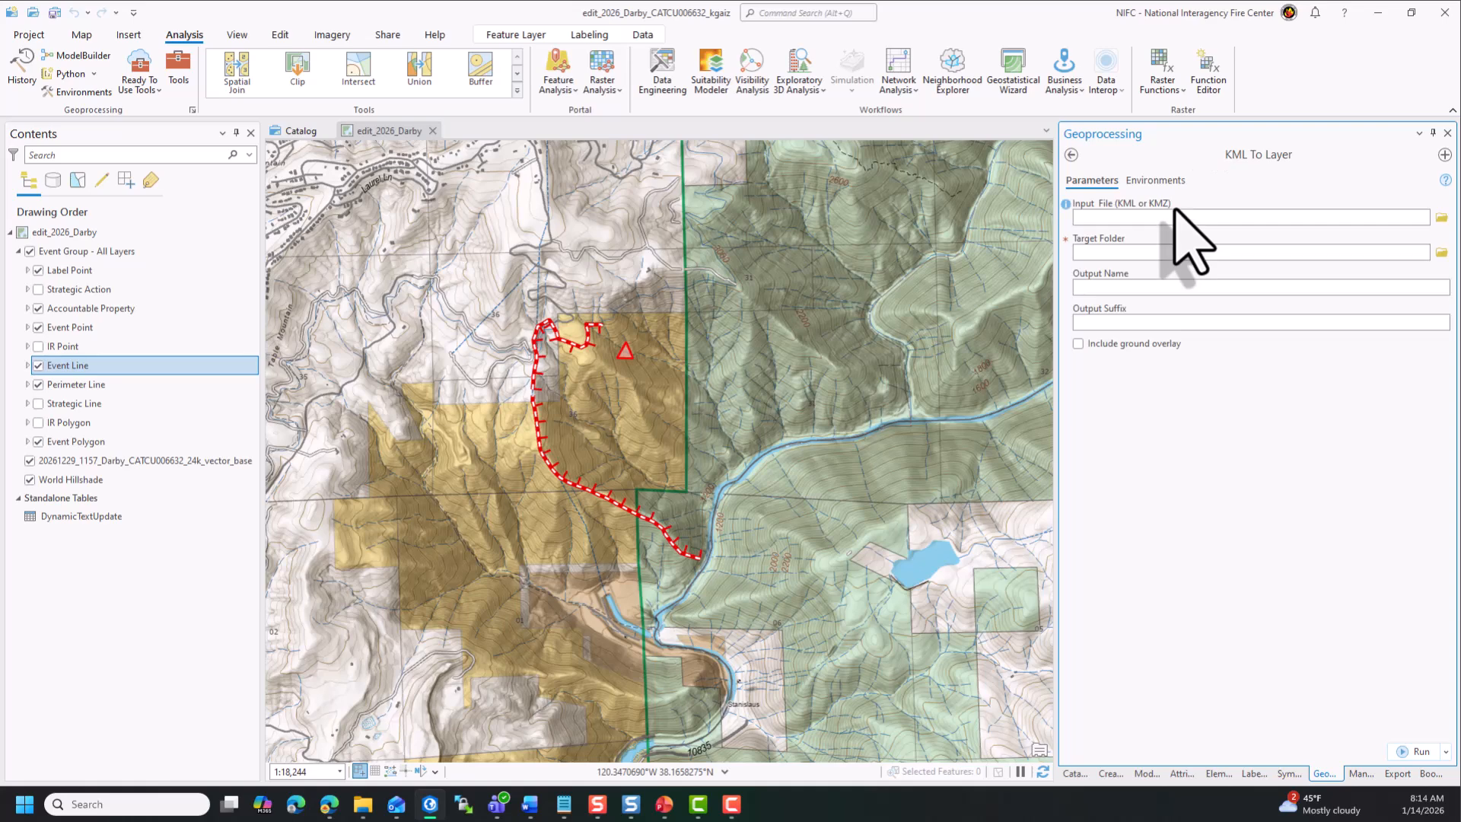
# - Set the input file to the 20260805_2000 Darby GPS line KML in incident_data/gps/20260805
pyautogui.click(1443, 221)
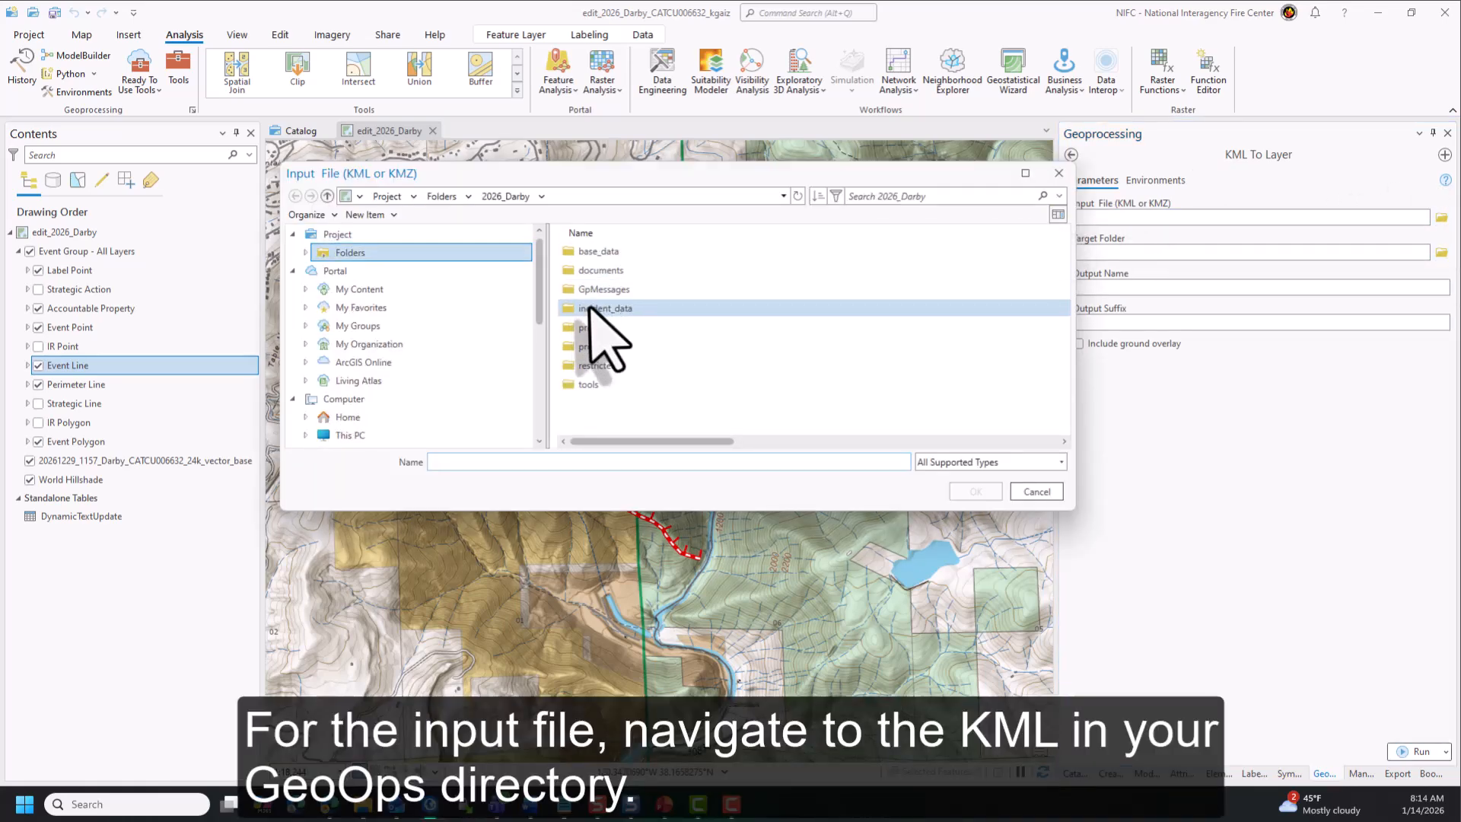
pyautogui.doubleClick(597, 308)
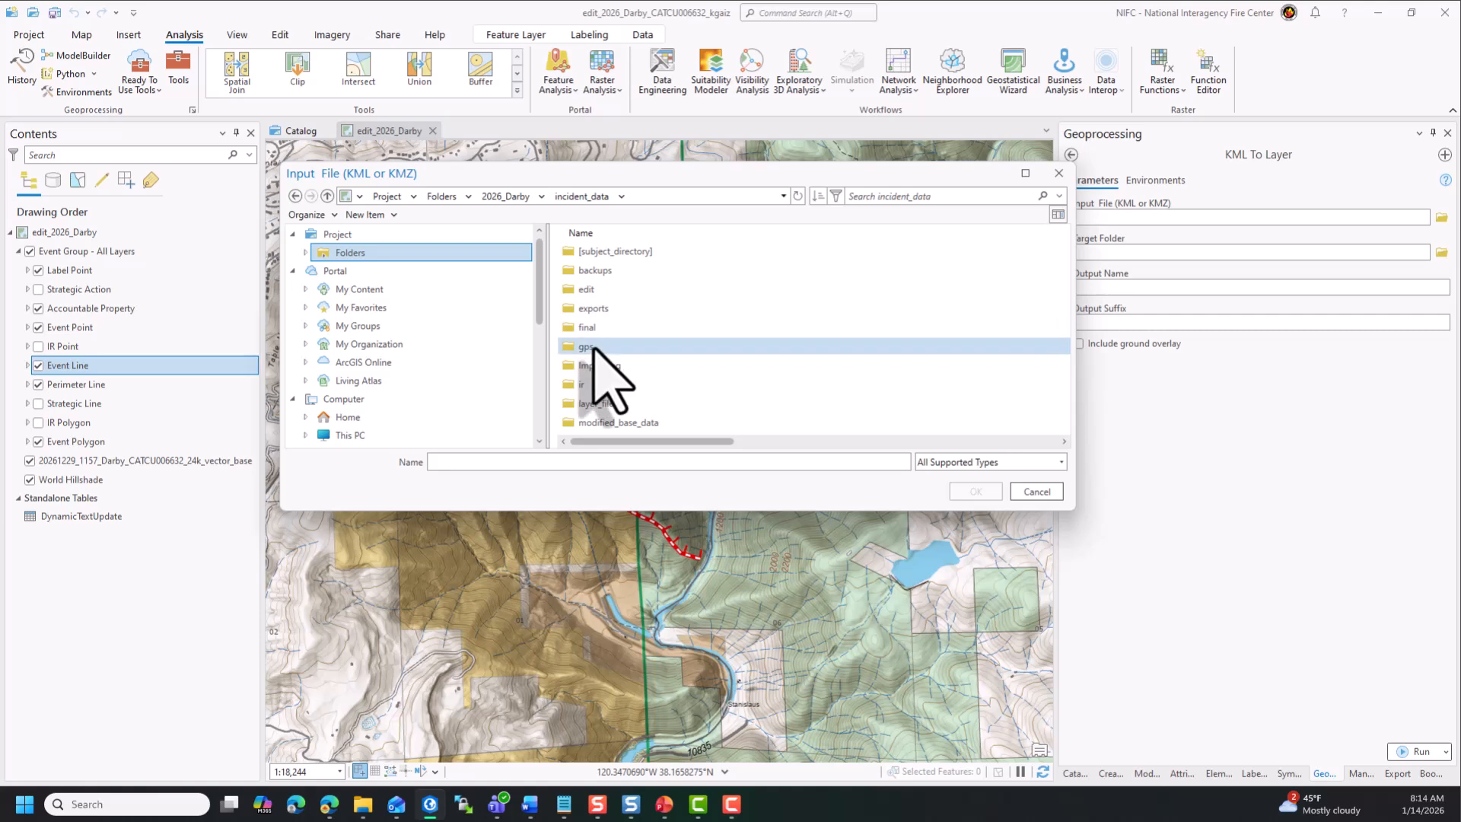
pyautogui.doubleClick(601, 348)
pyautogui.doubleClick(602, 251)
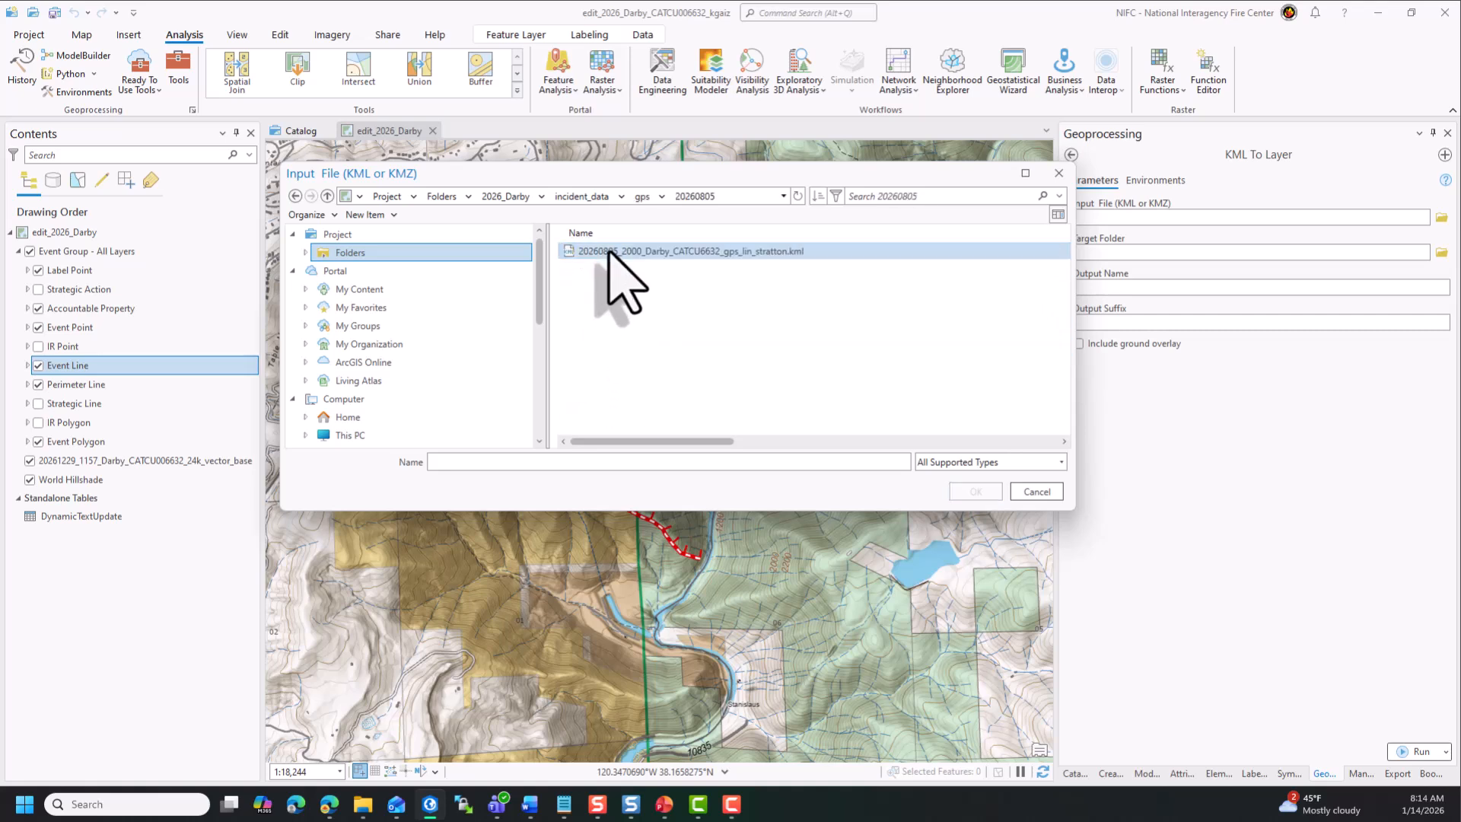
pyautogui.click(608, 251)
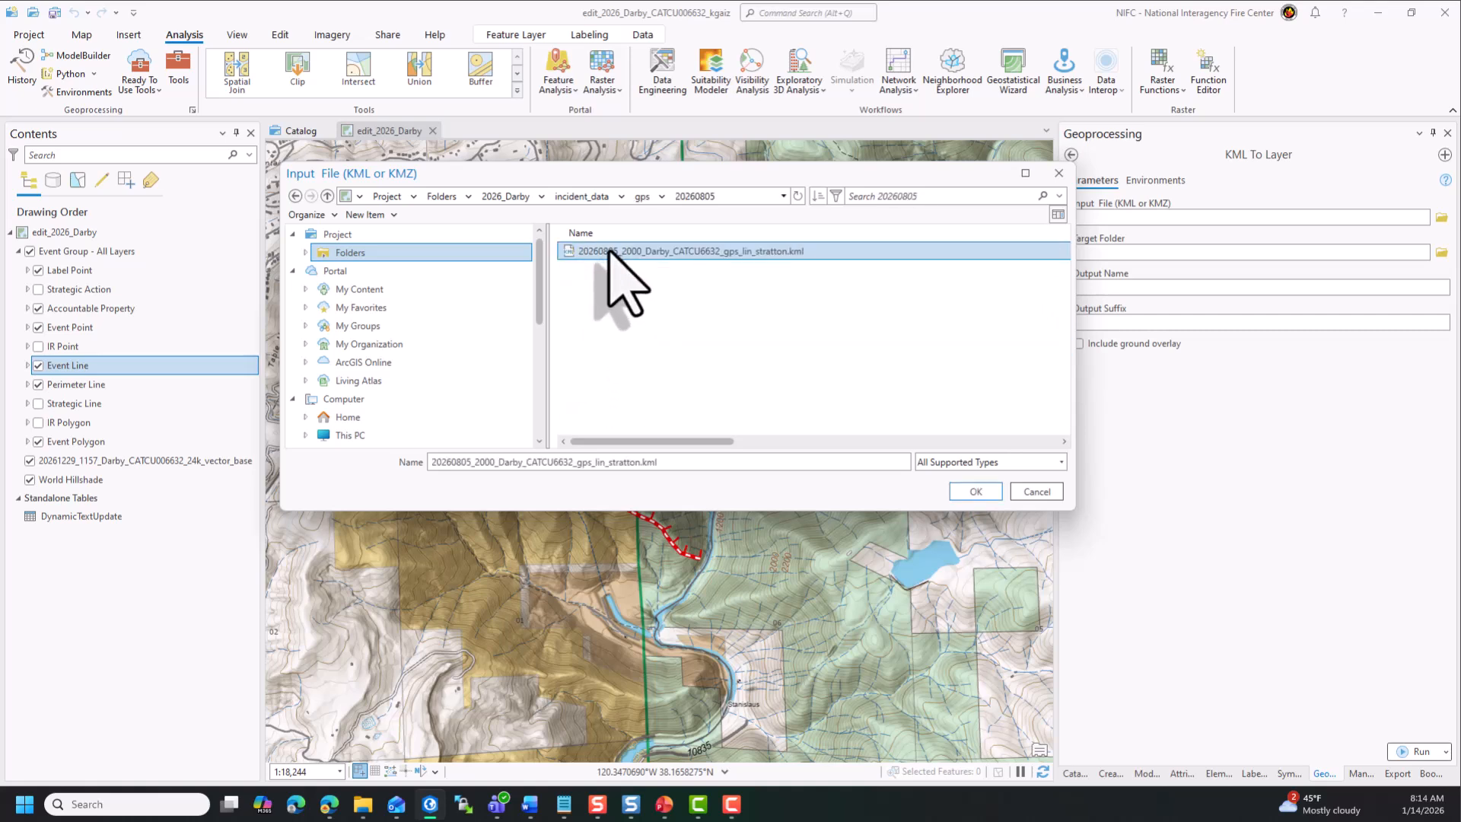
pyautogui.click(987, 496)
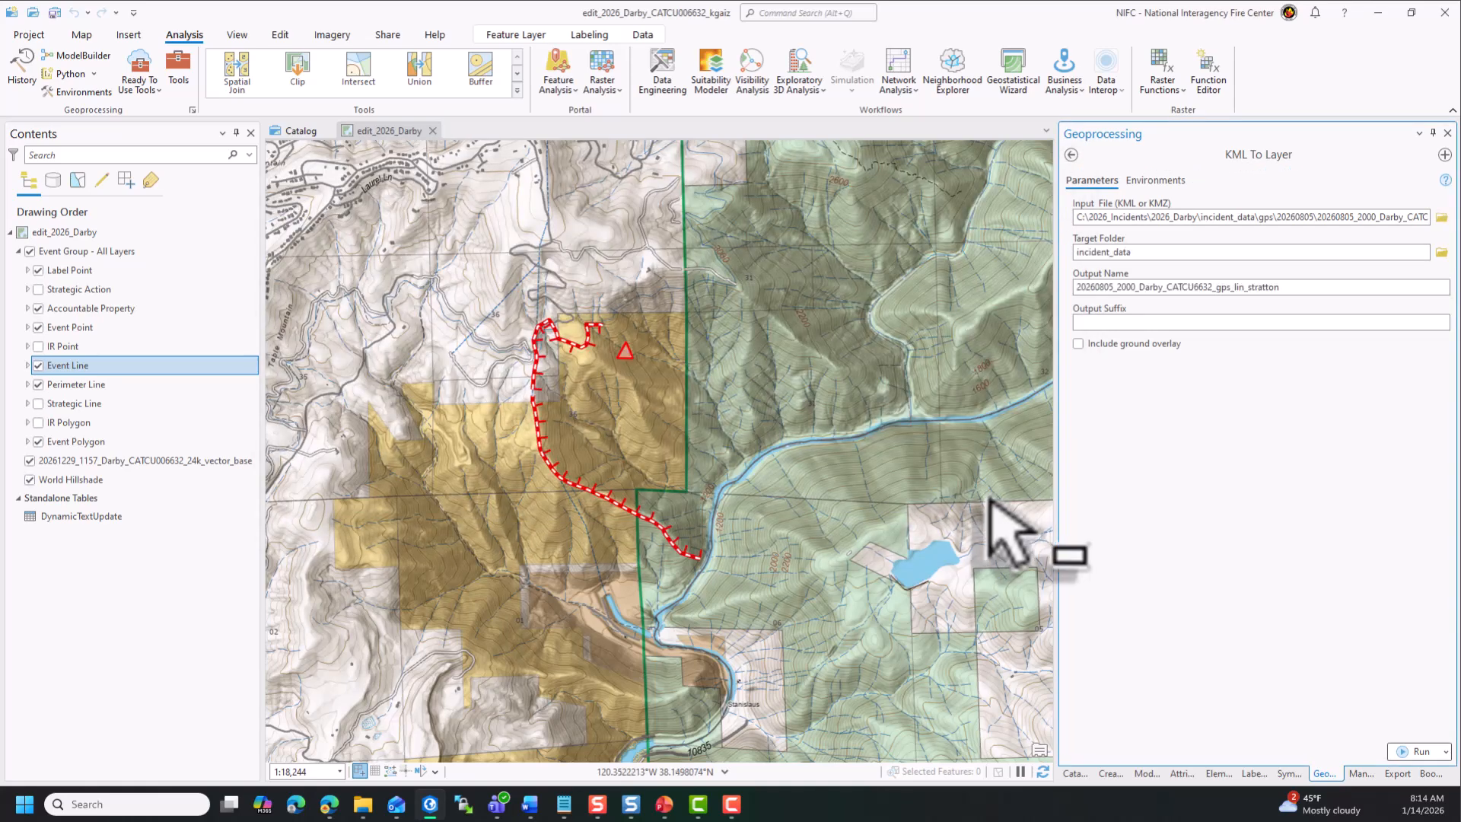
# - Set the target folder to incident_data/gps/20260805 and run the KML To Layer conversion
pyautogui.click(1440, 252)
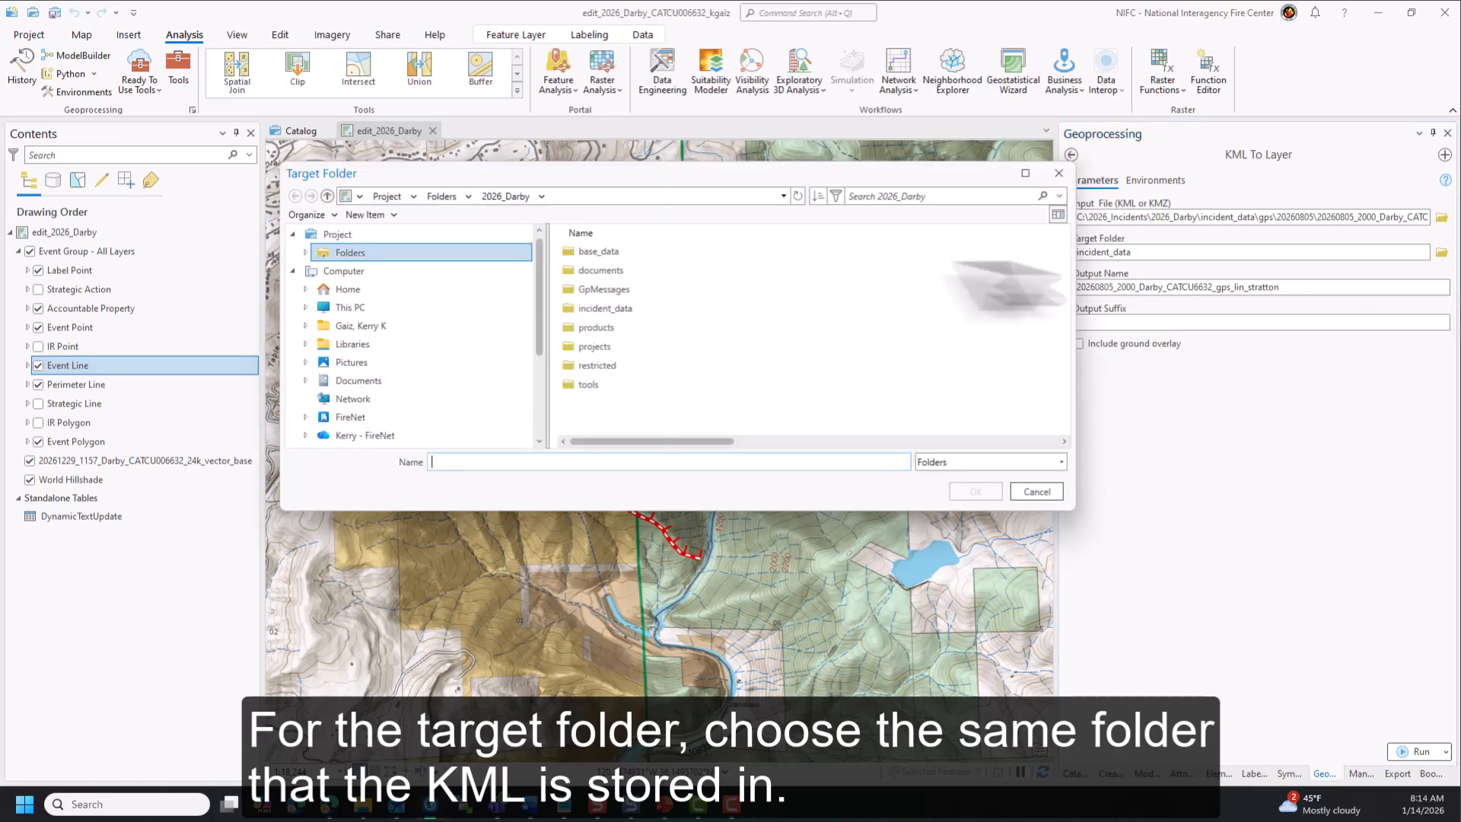
pyautogui.doubleClick(639, 309)
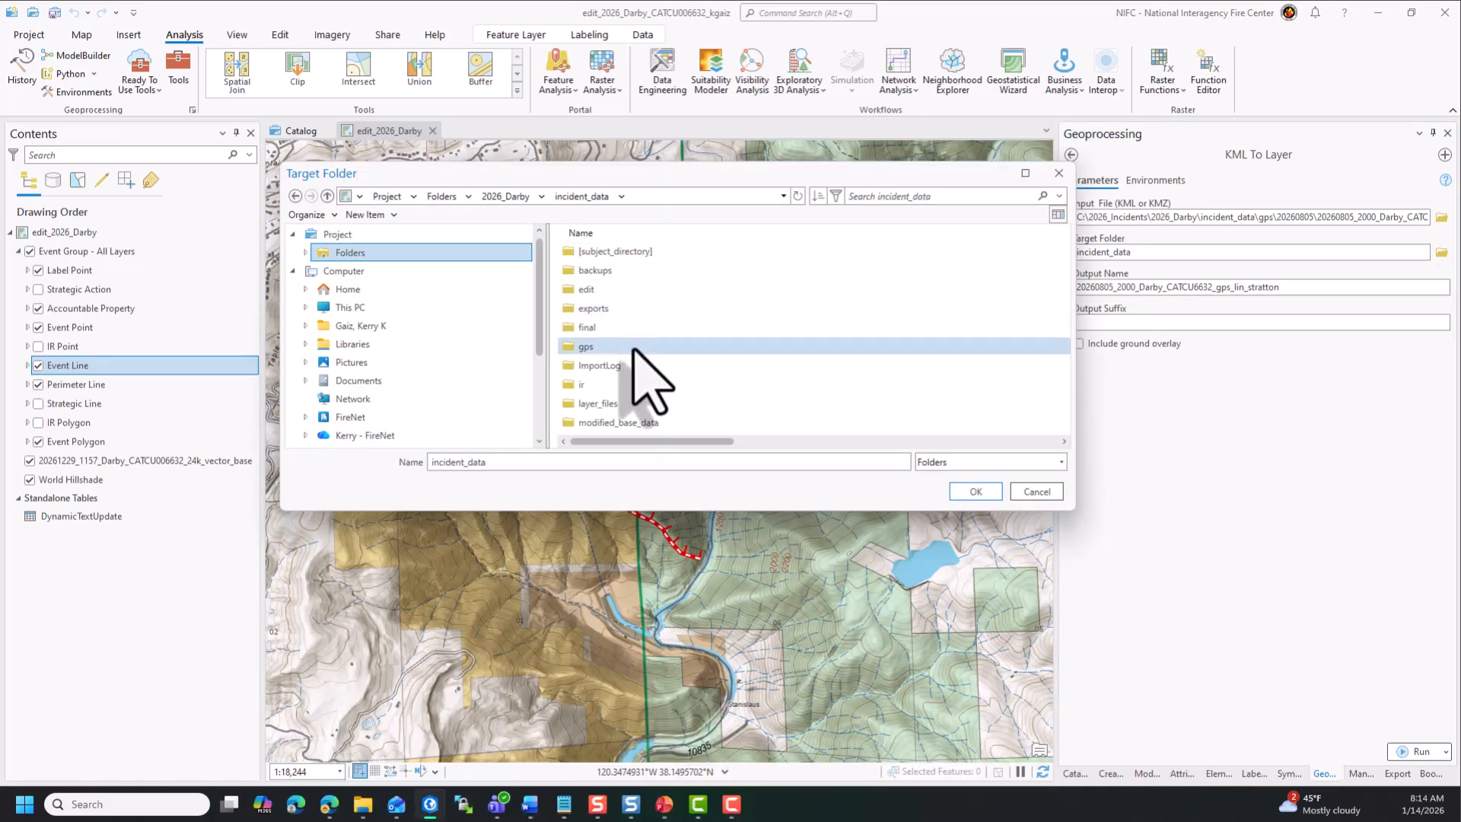
pyautogui.doubleClick(633, 346)
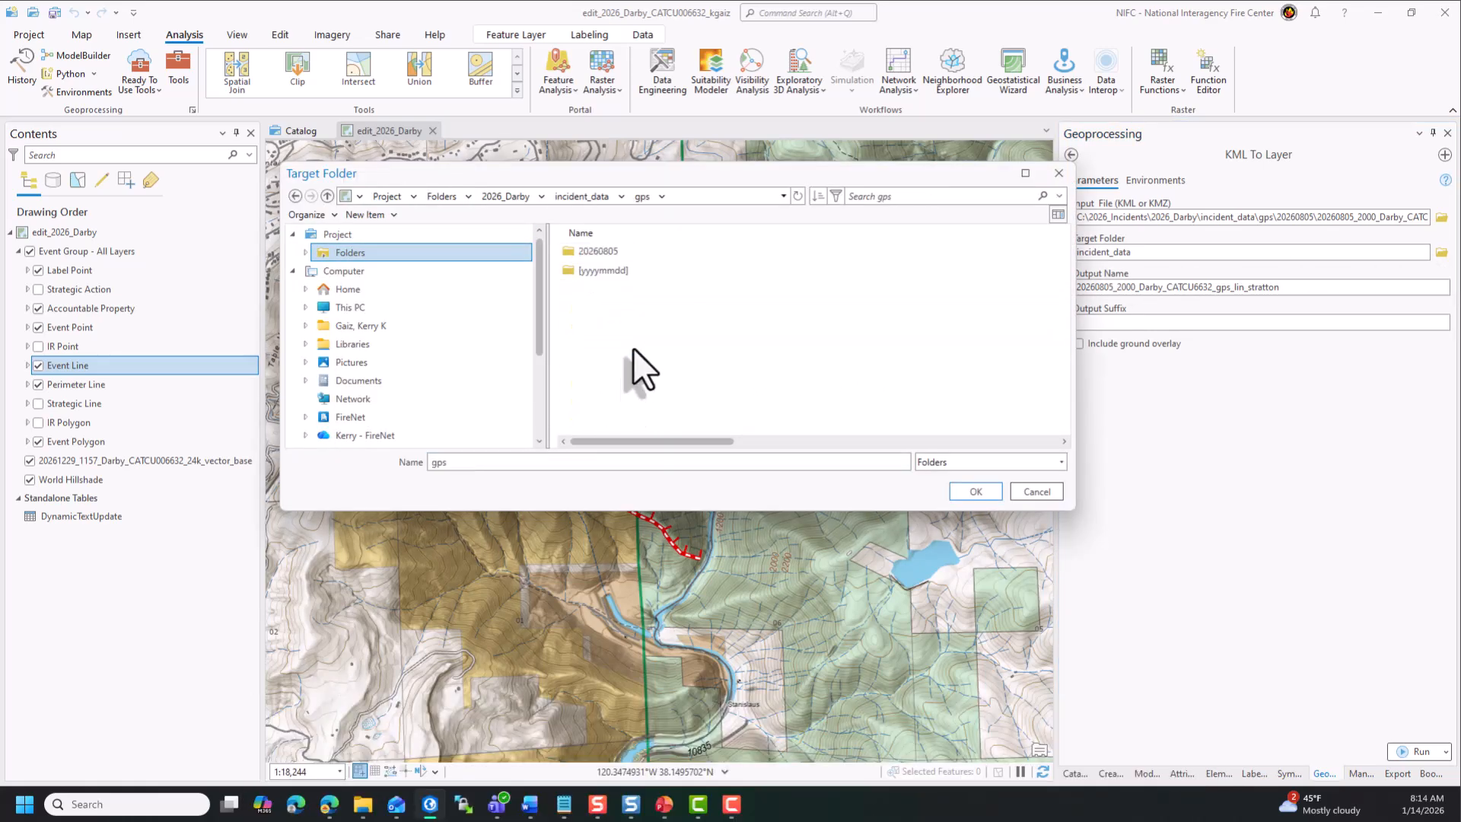
pyautogui.doubleClick(609, 253)
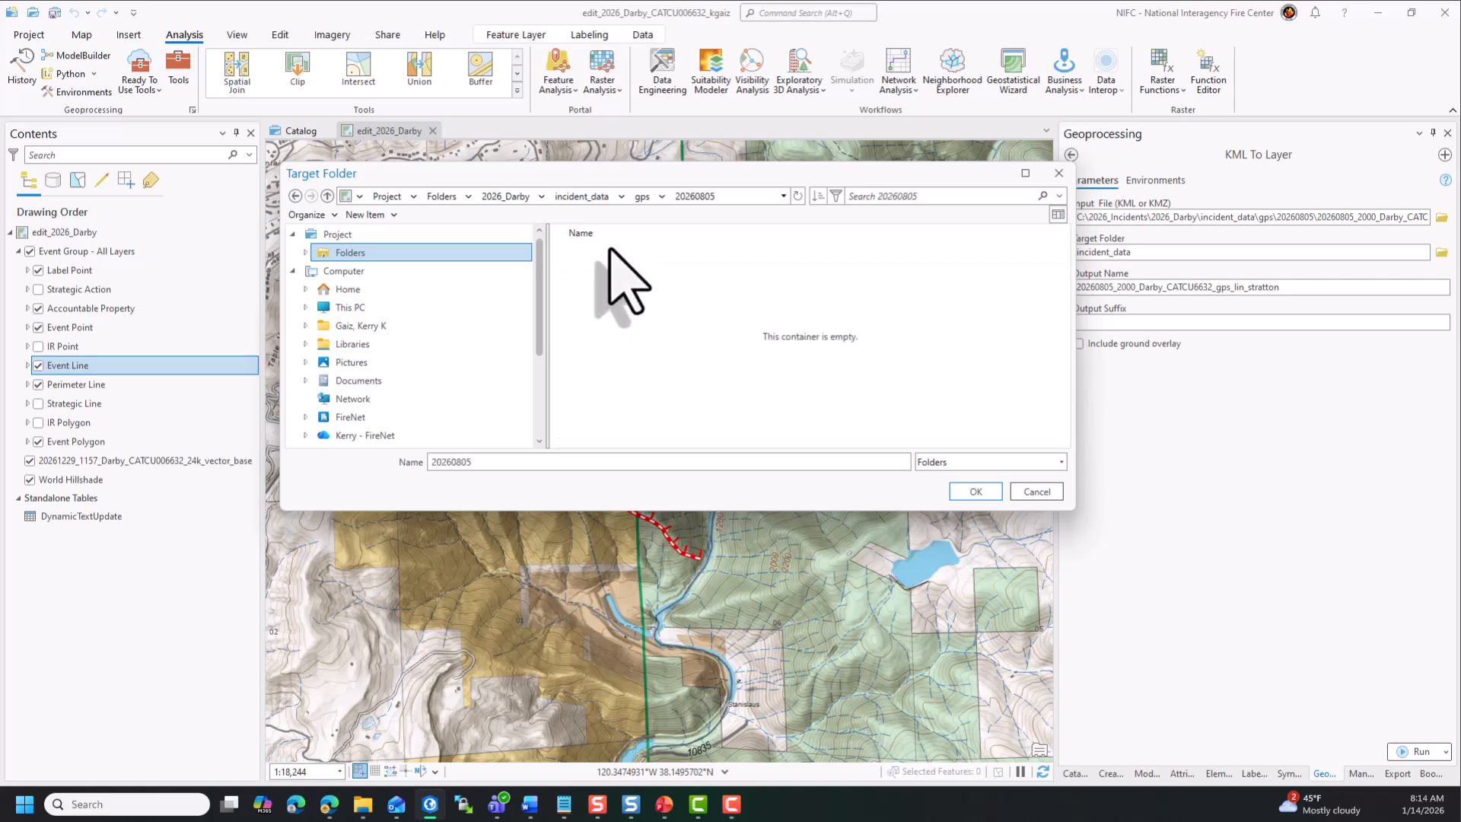
pyautogui.click(976, 492)
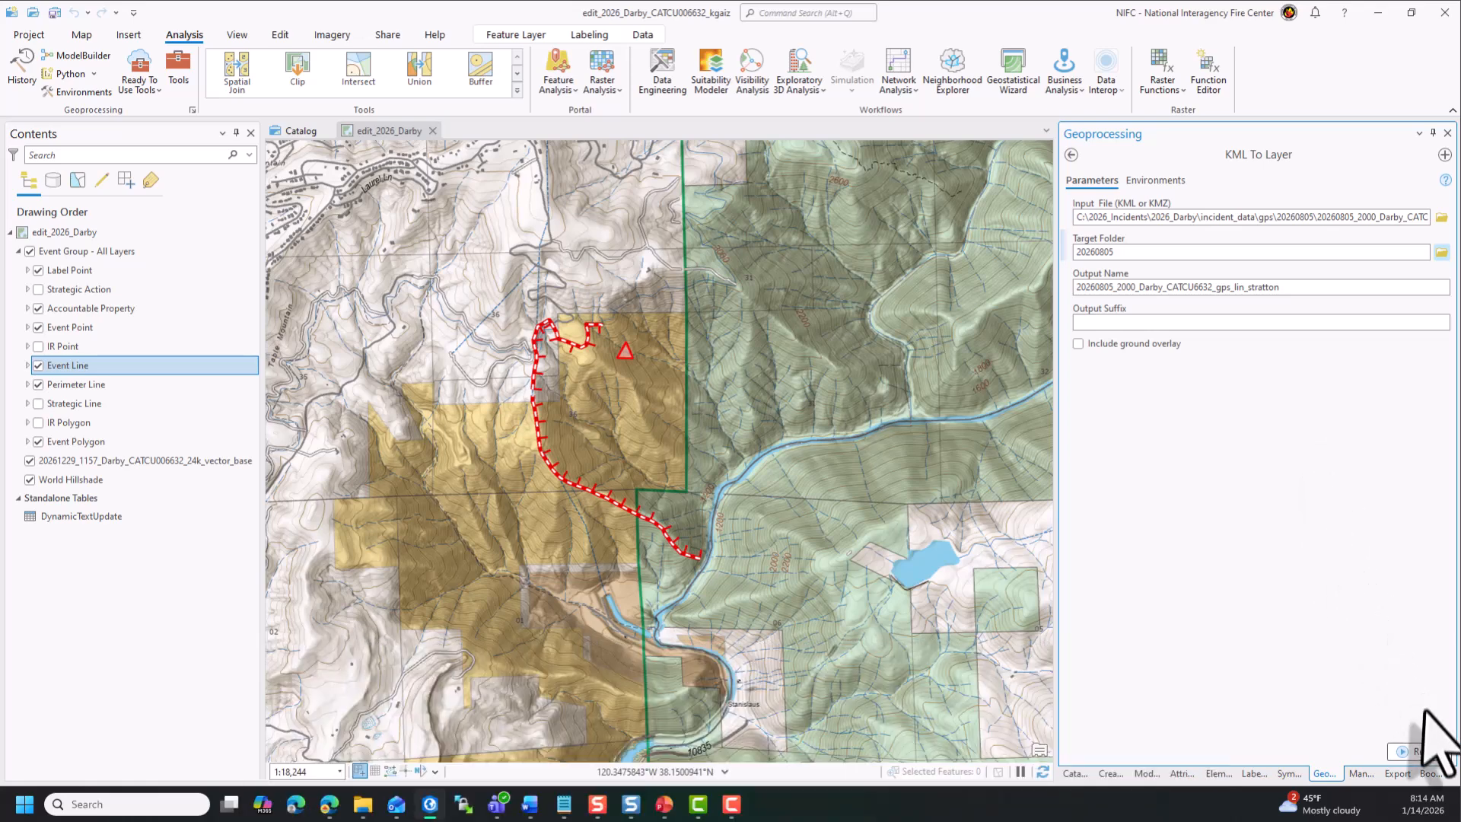
pyautogui.click(1408, 751)
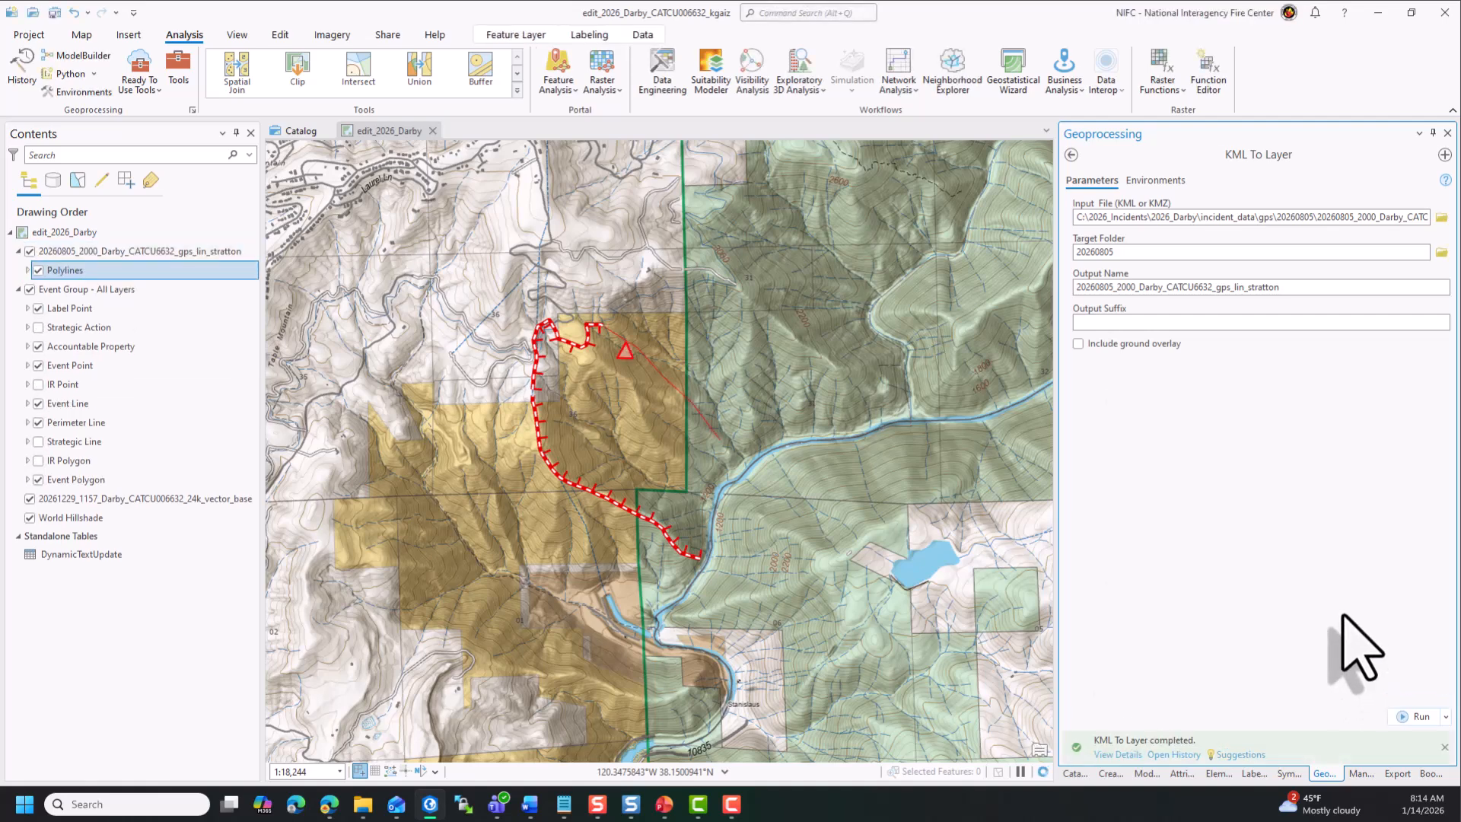
pyautogui.moveTo(1267, 548); pyautogui.dragTo(975, 592)
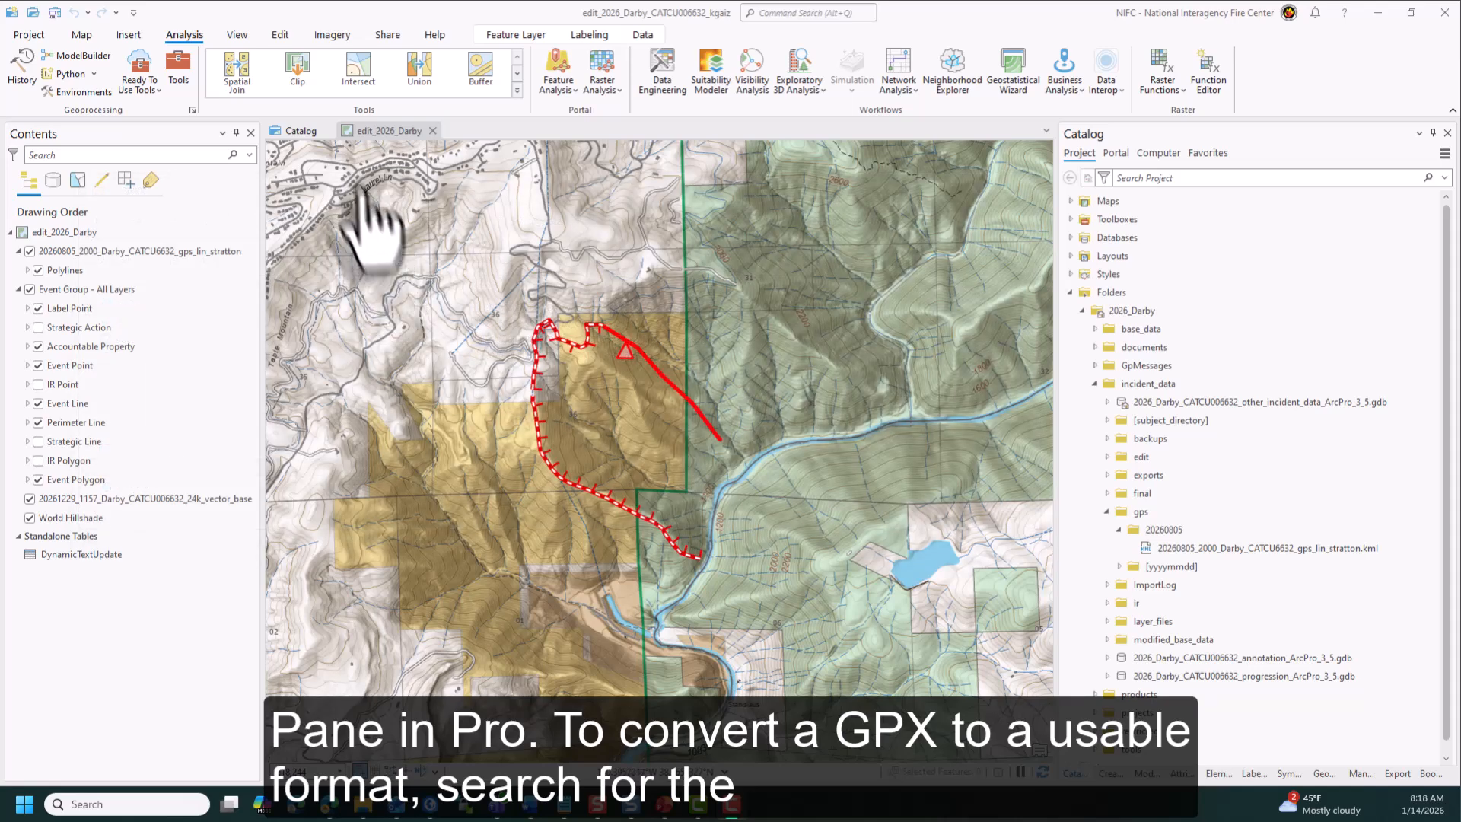
# - Find and open the GPX To Features tool and choose the 20260805_2000 Darby GPS line GPX file as input
pyautogui.click(183, 59)
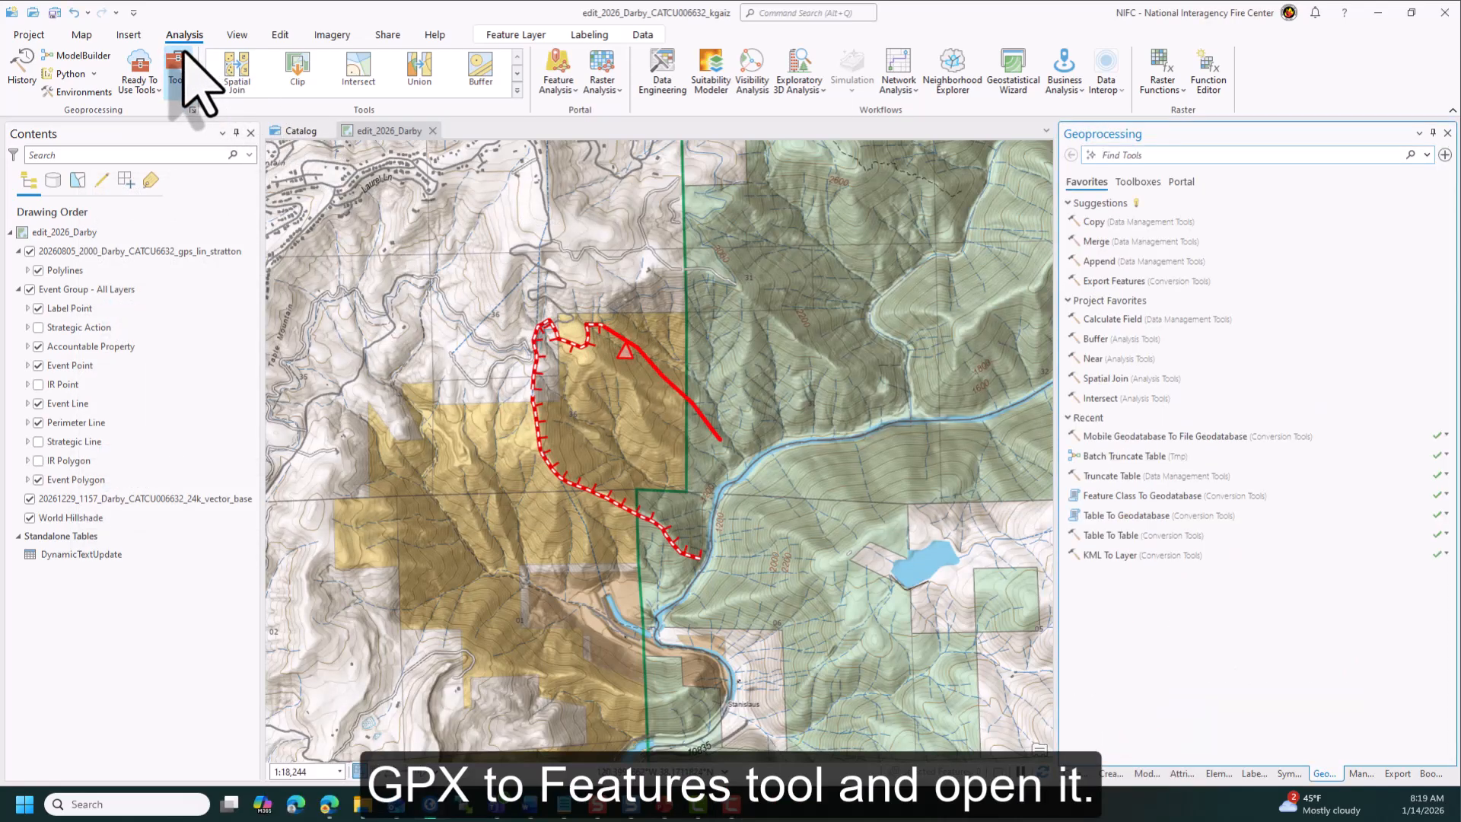
pyautogui.write('GPX')
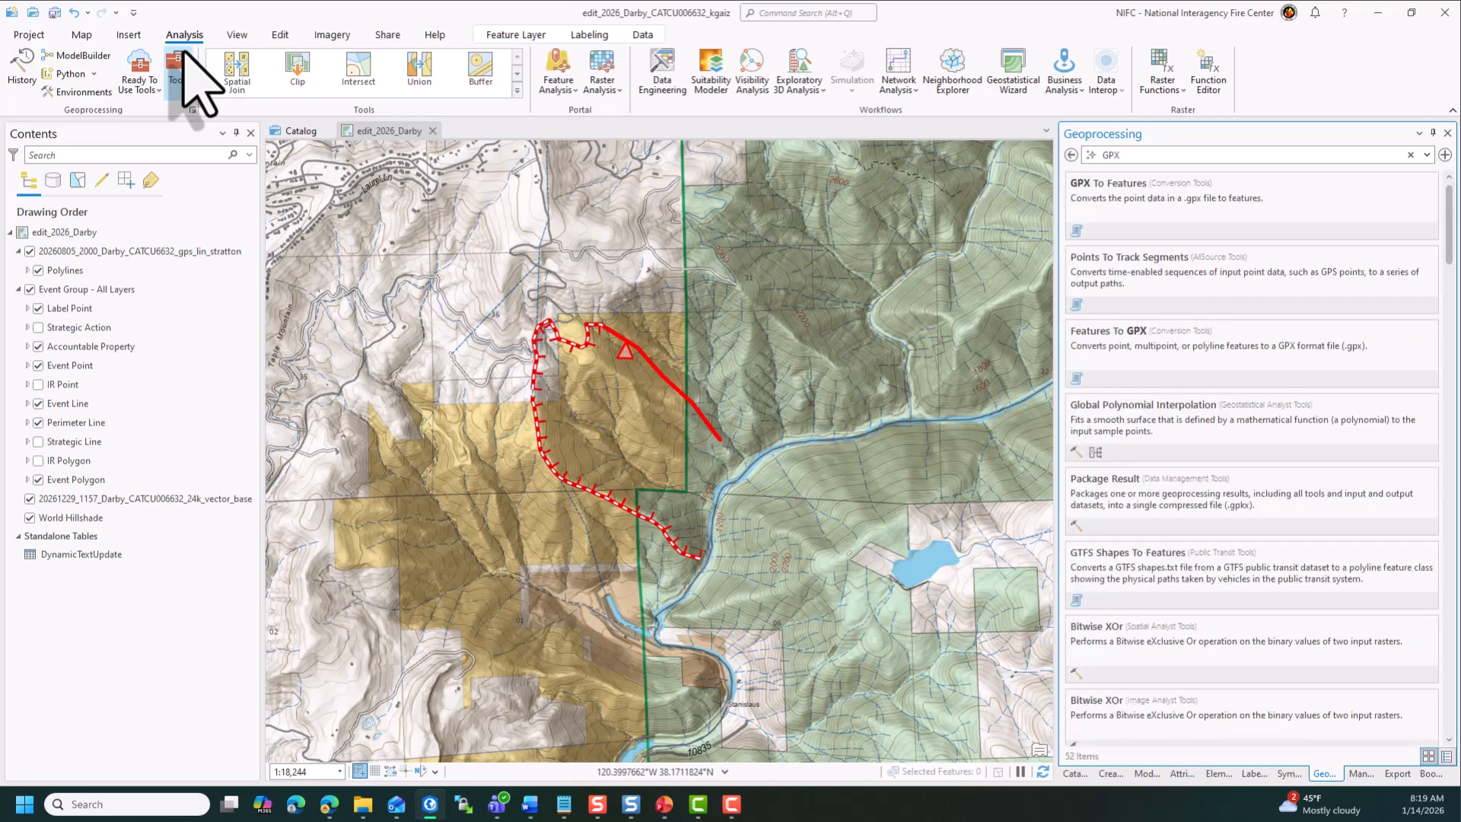
pyautogui.click(1103, 216)
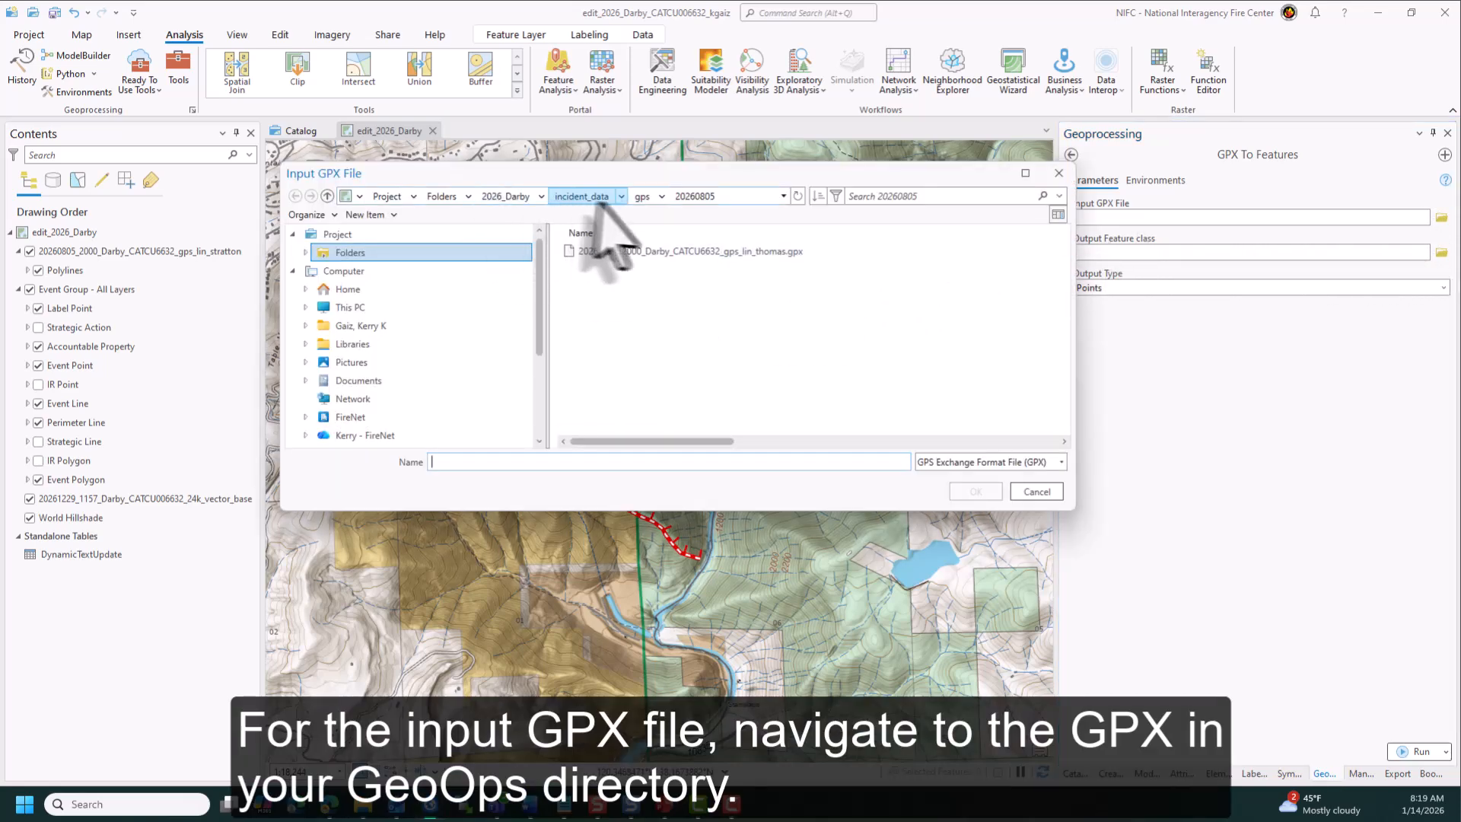
pyautogui.click(678, 256)
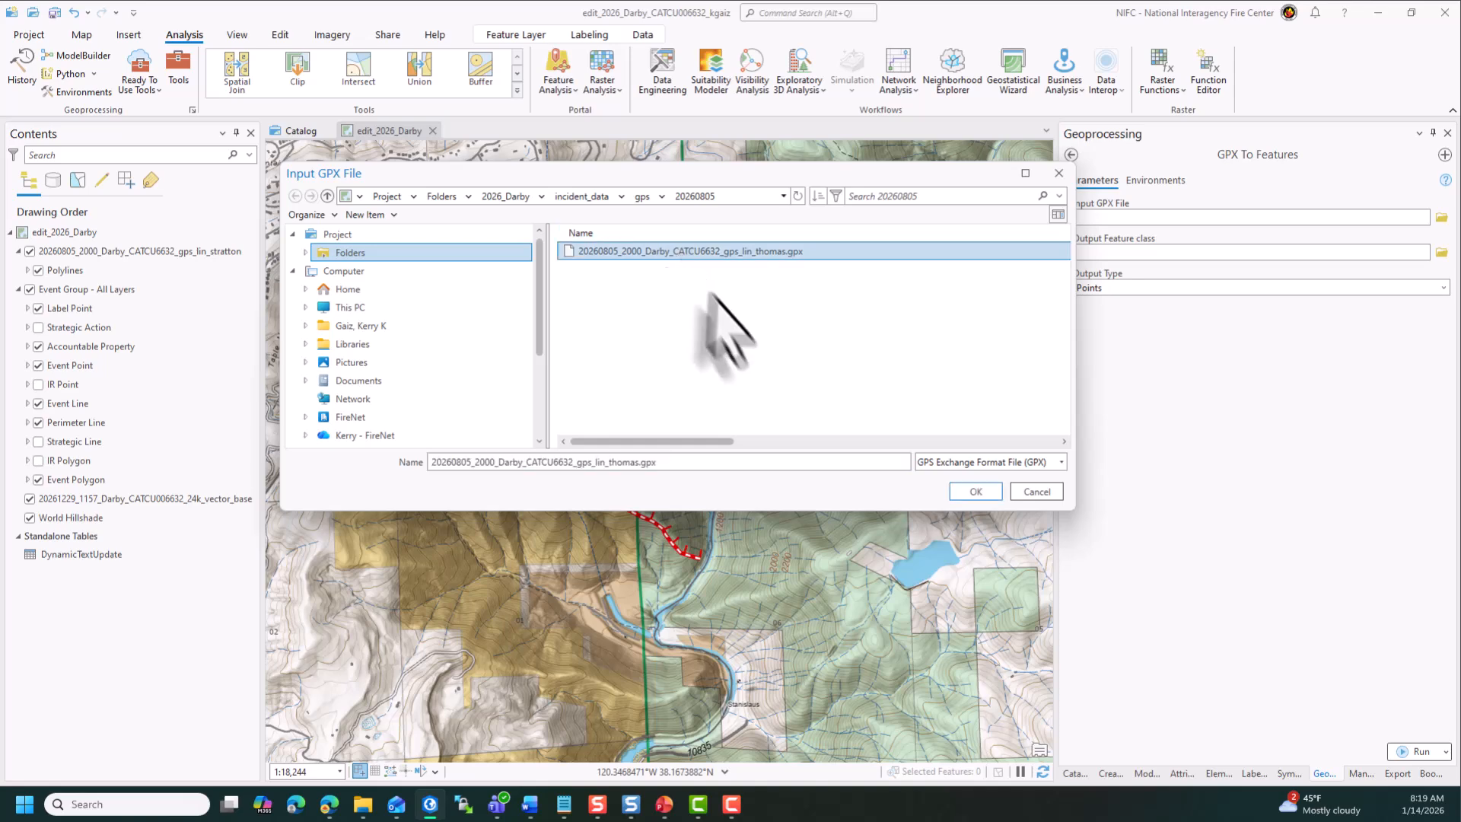
pyautogui.click(974, 492)
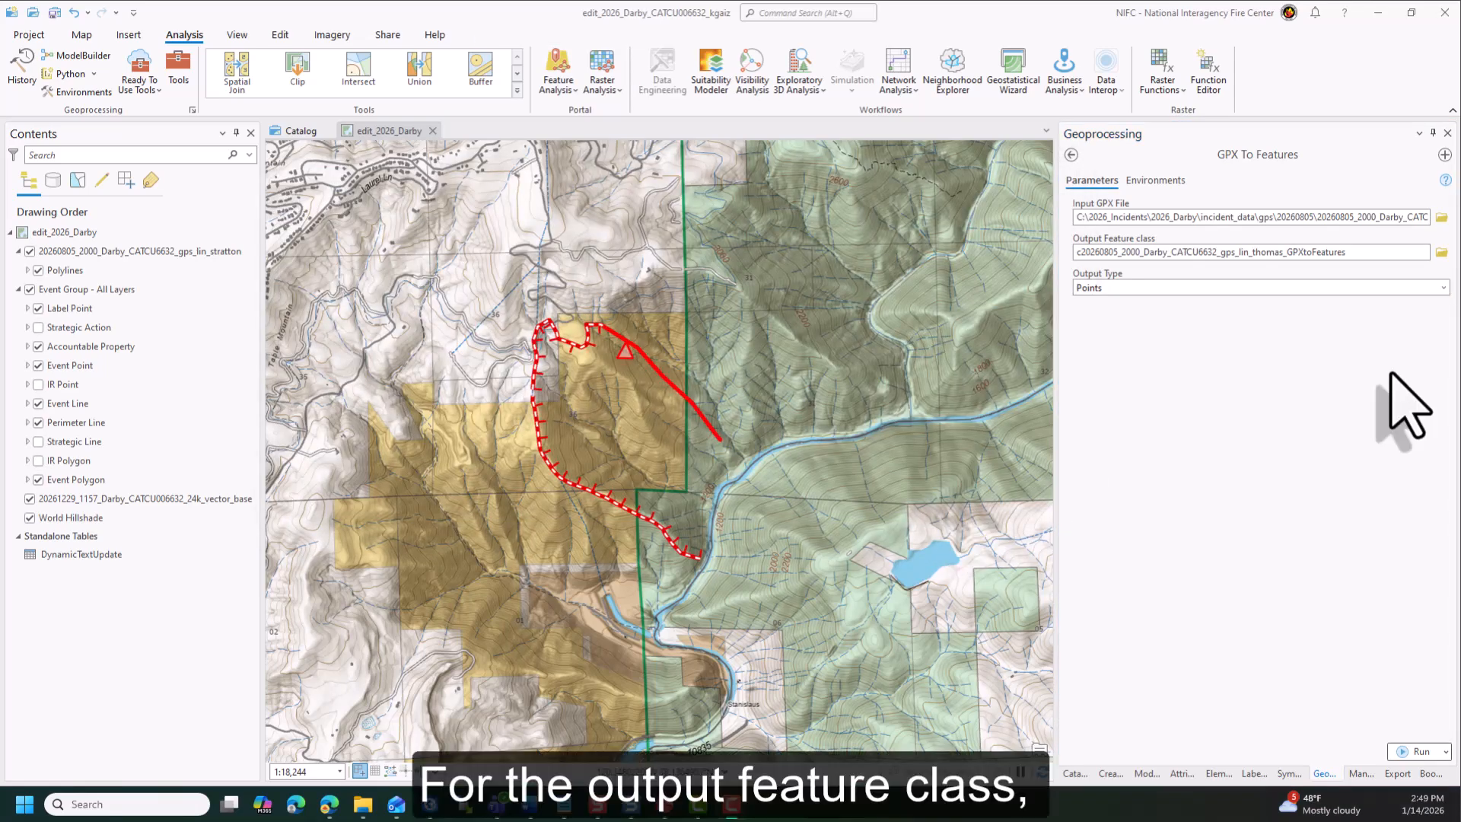
# - Save the output feature class in 2026_Darby/incident_data/gps/20260805 under the same name as the input 20260805_2000 Darby GPS line GPX file
pyautogui.click(1440, 253)
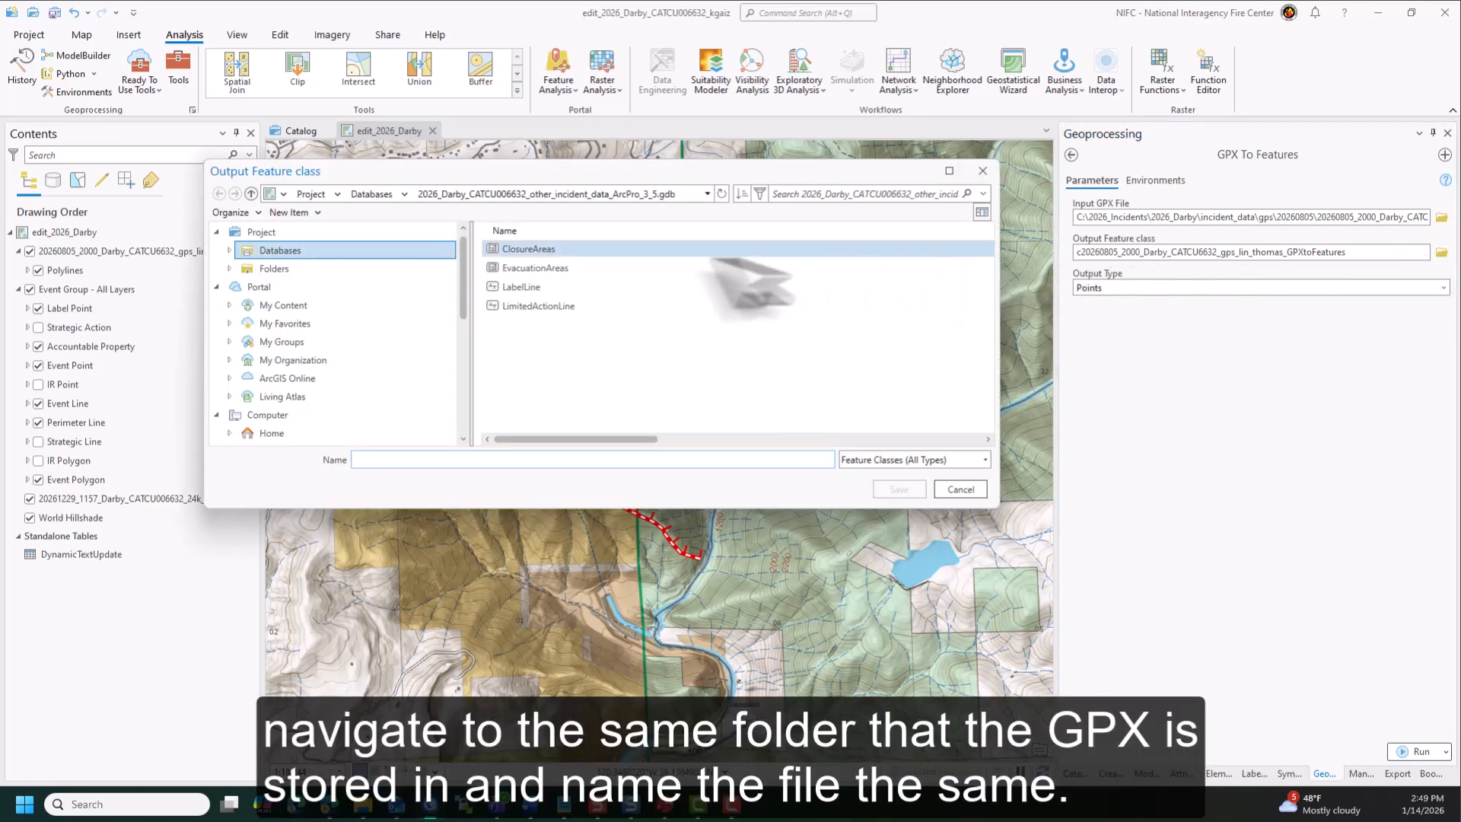
pyautogui.click(361, 269)
pyautogui.doubleClick(525, 249)
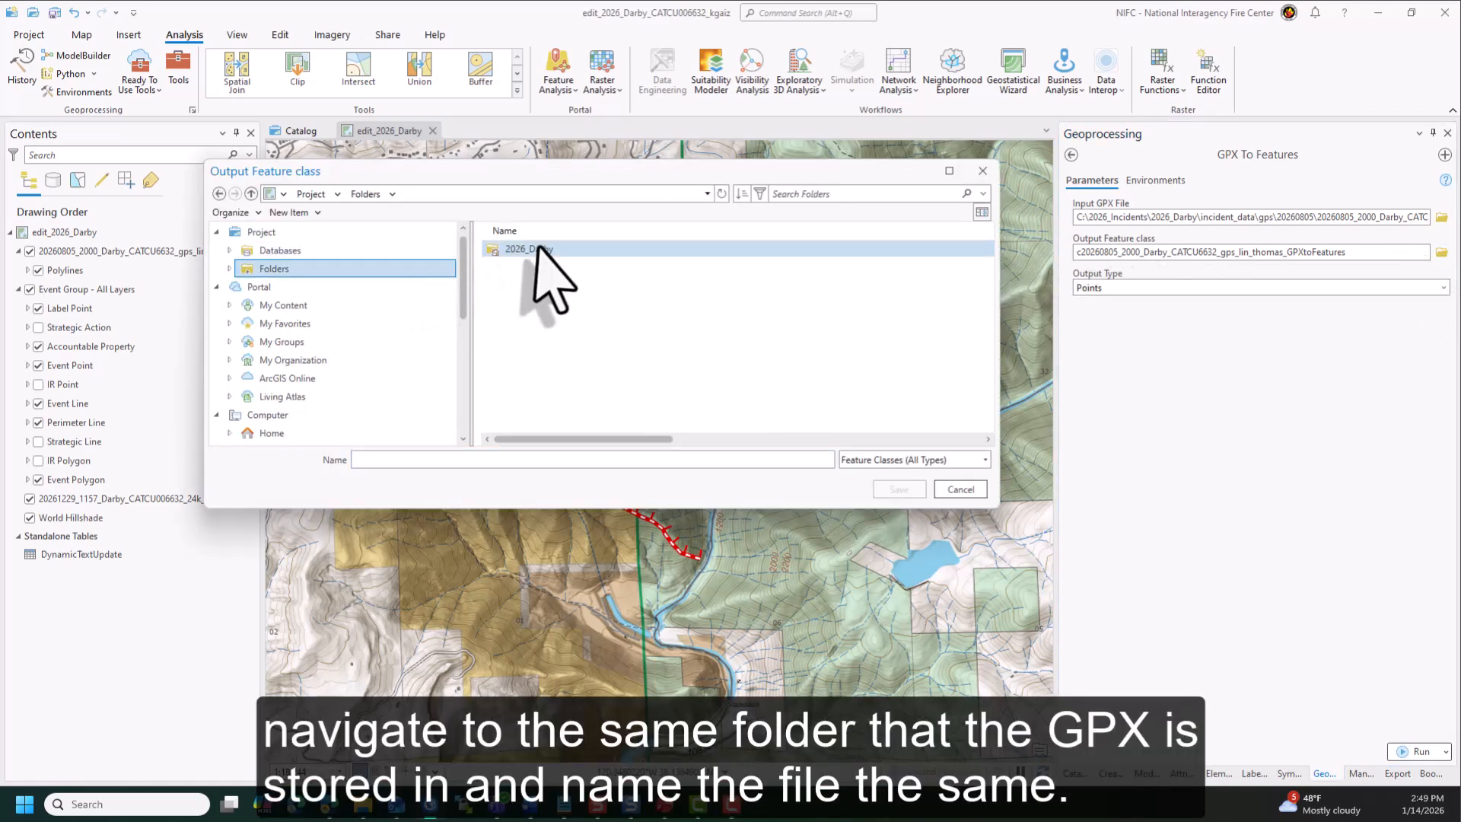
pyautogui.doubleClick(542, 306)
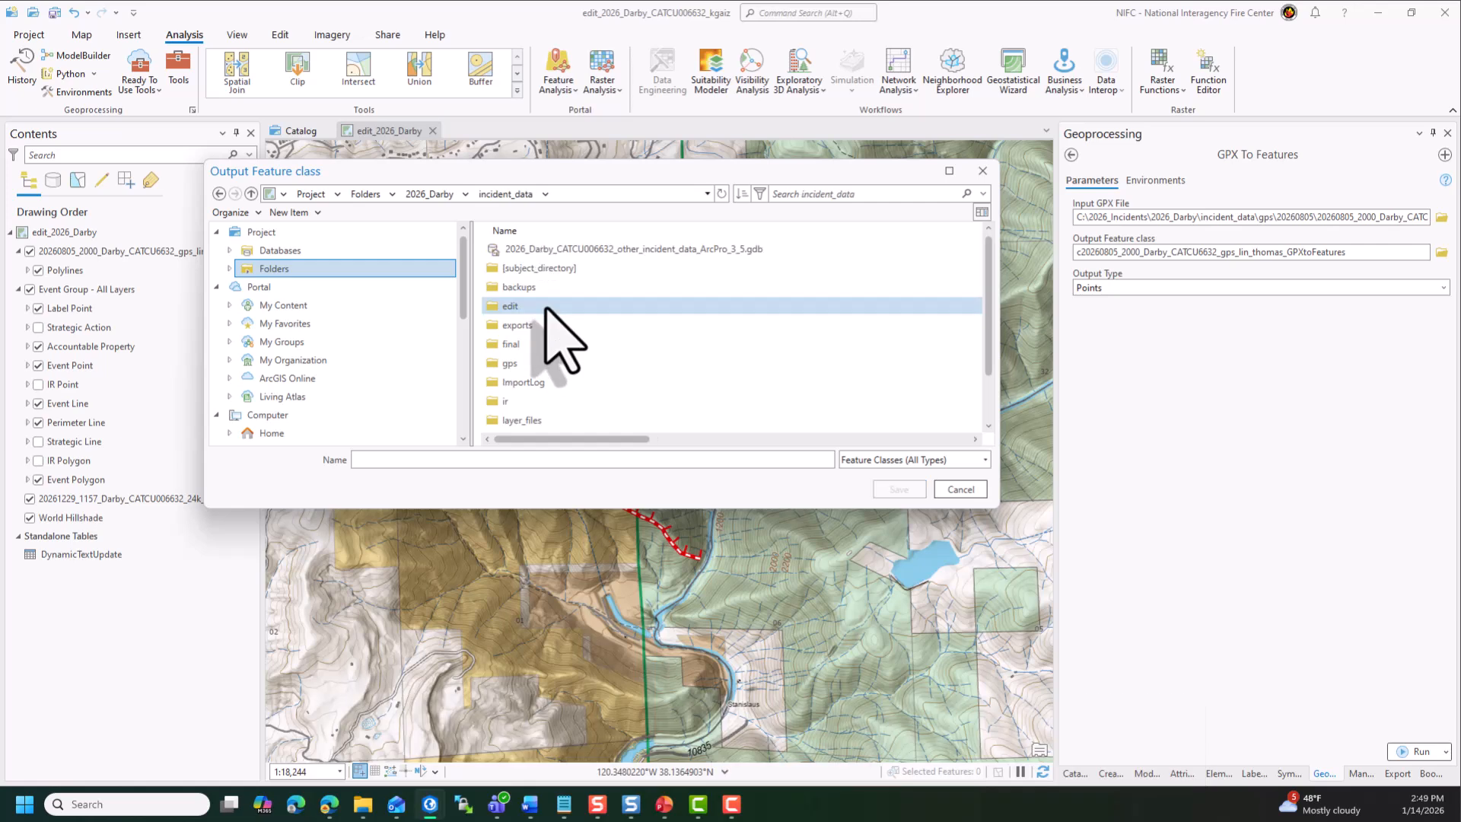
pyautogui.doubleClick(544, 364)
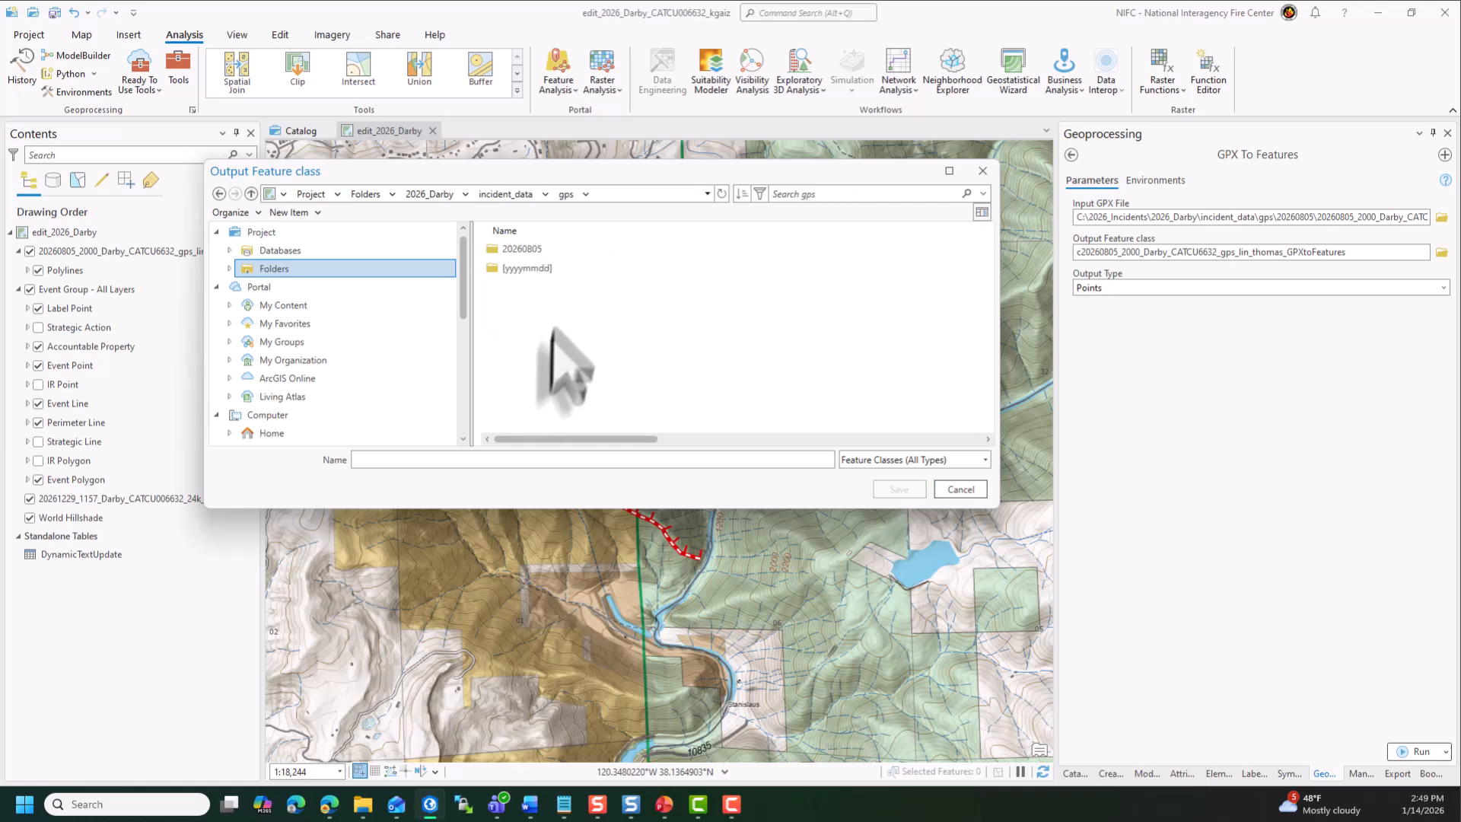
pyautogui.click(560, 248)
pyautogui.doubleClick(563, 251)
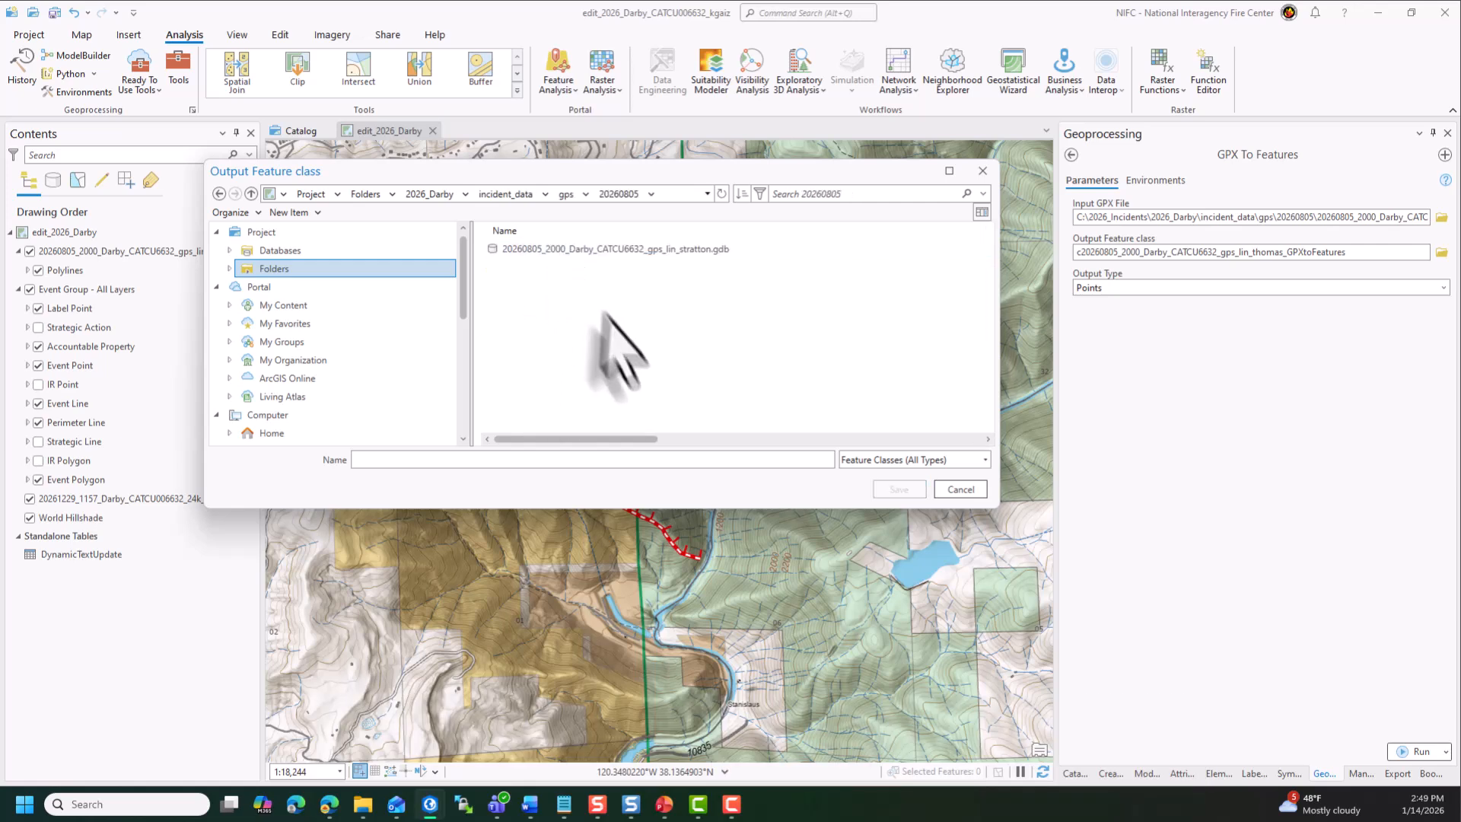
pyautogui.click(663, 460)
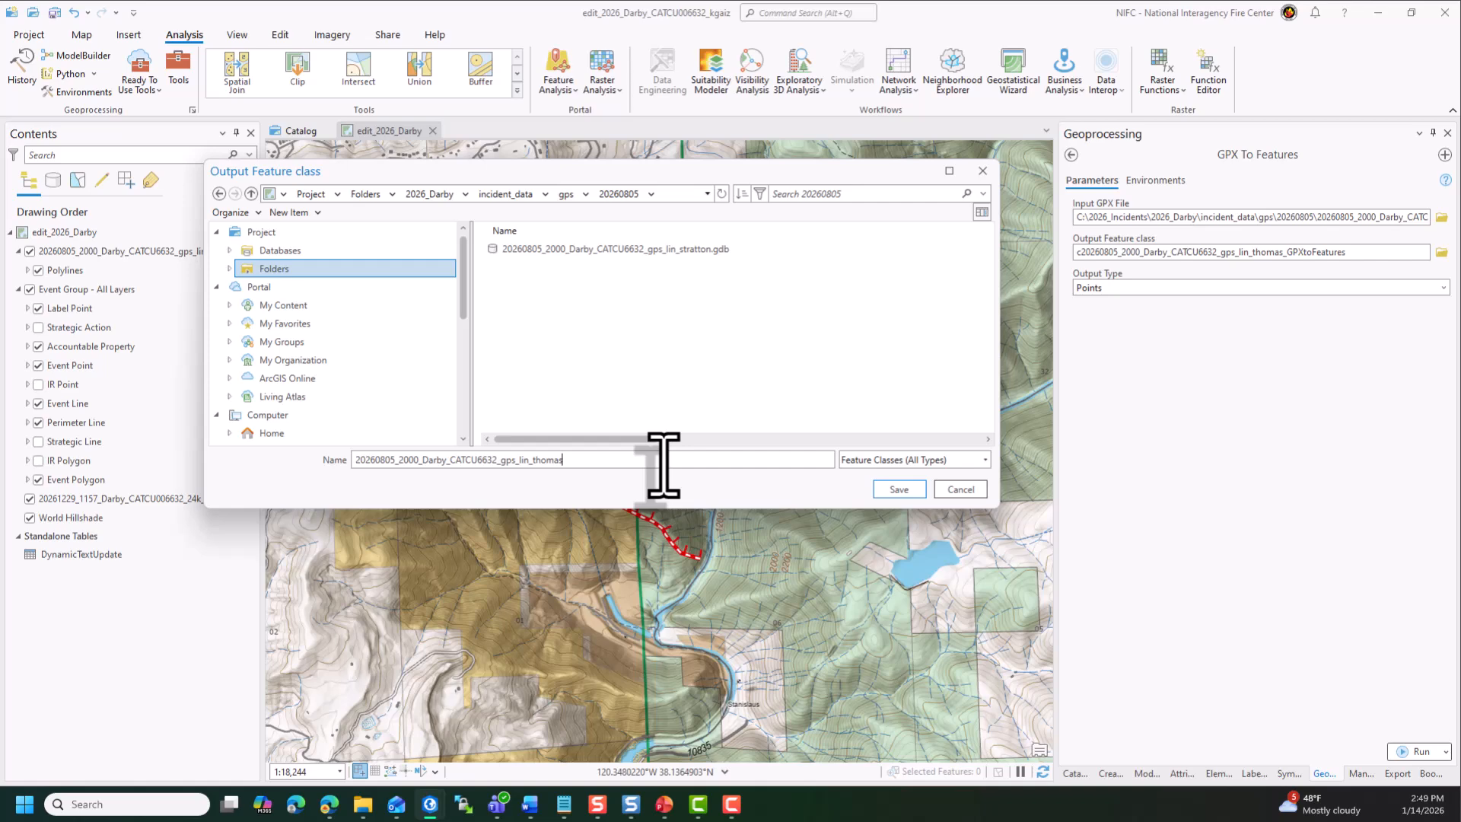
pyautogui.click(888, 491)
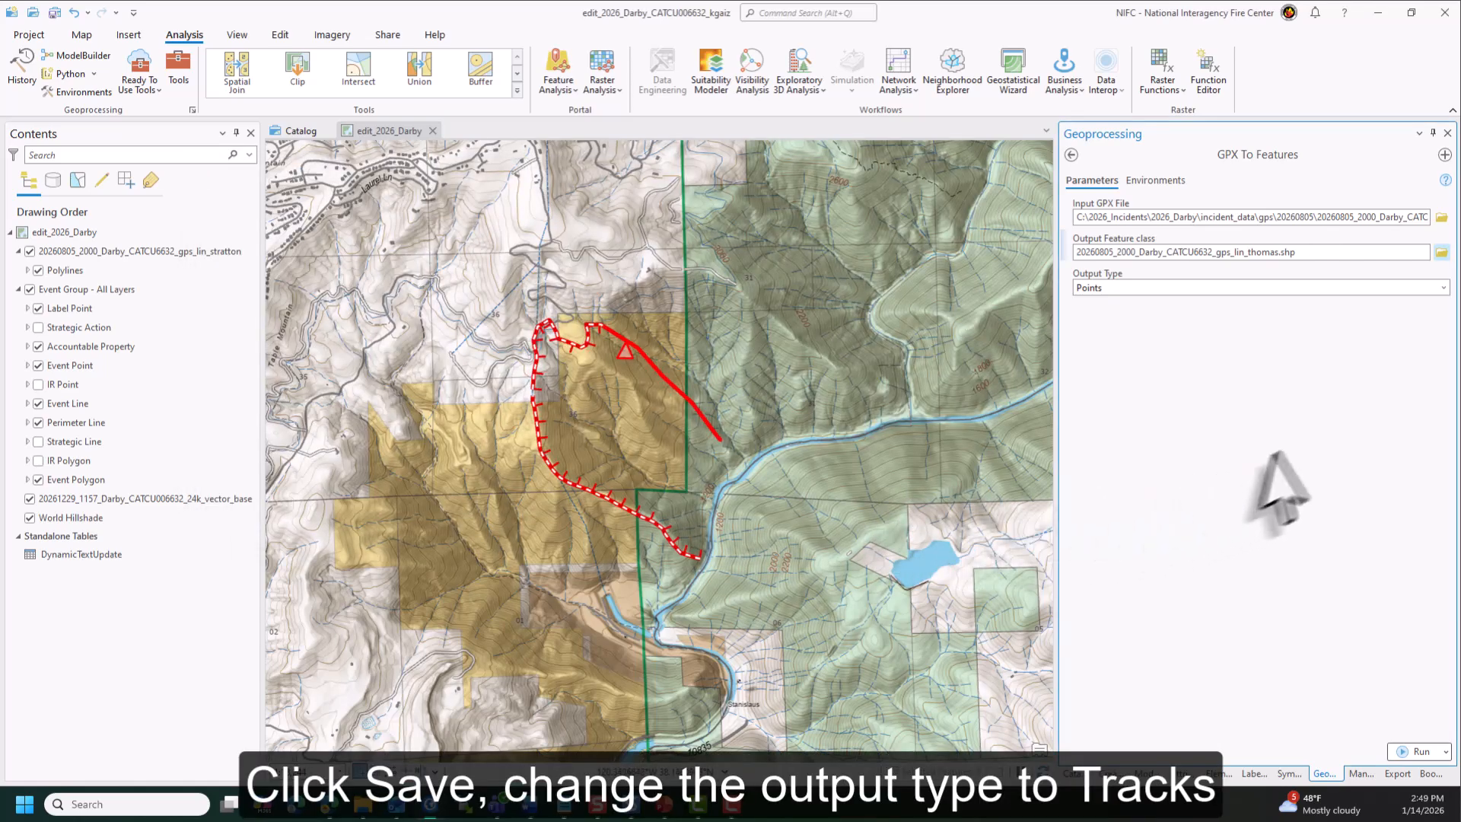
# - Set the output type to Tracks as polylines and run the GPX To Features conversion
pyautogui.click(1443, 287)
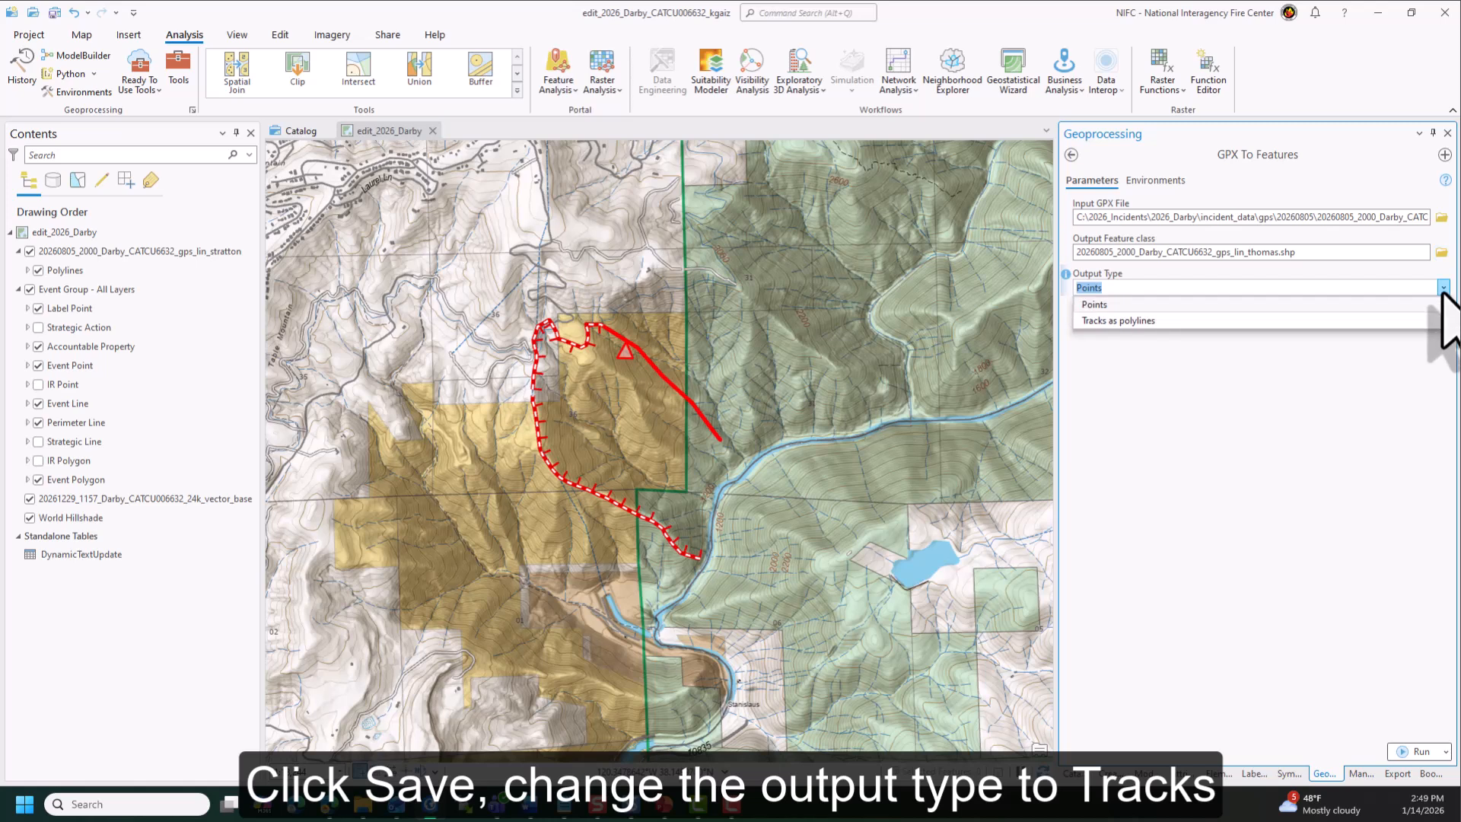
pyautogui.click(1385, 320)
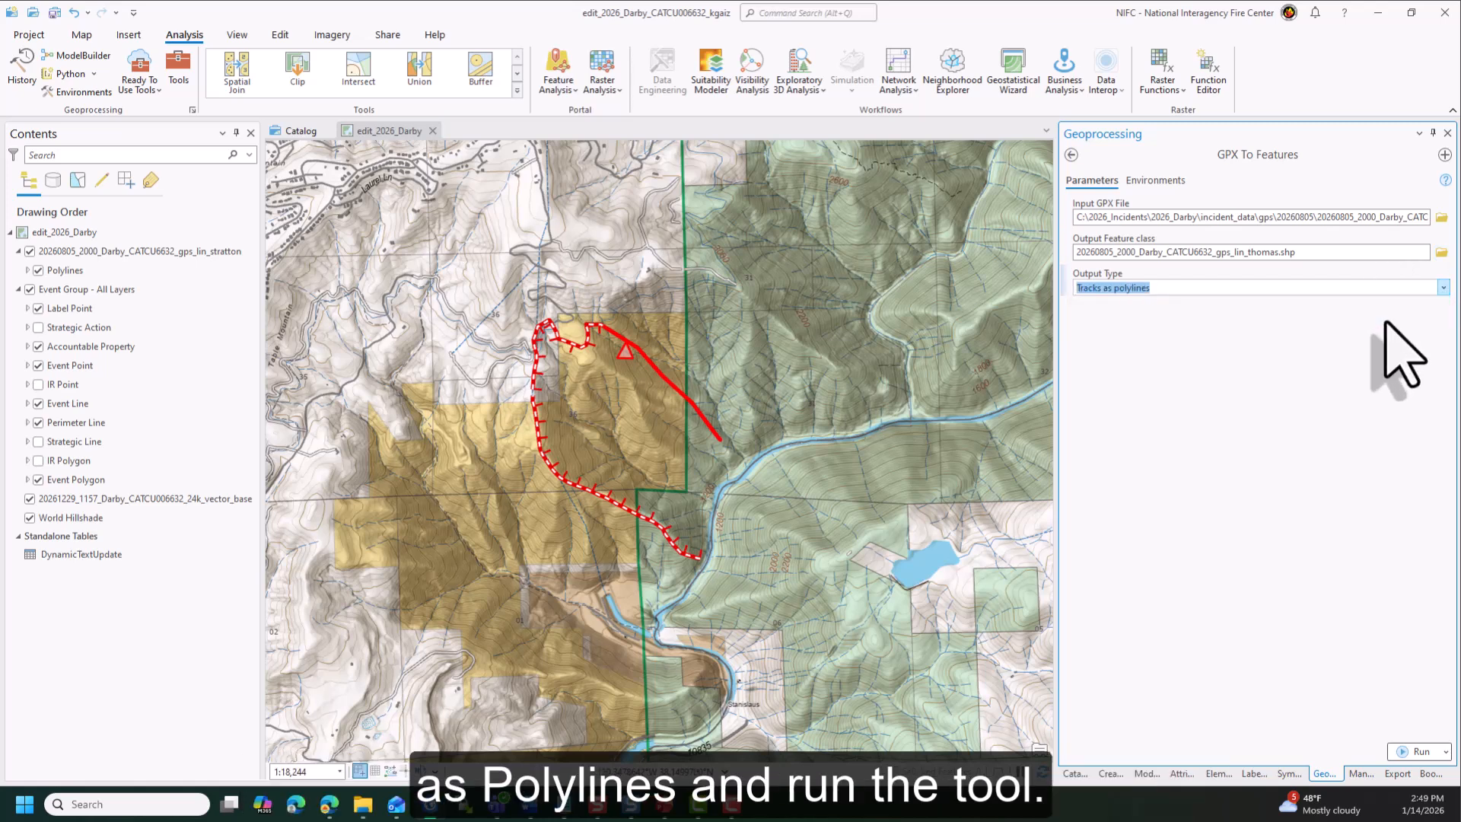
pyautogui.click(1420, 751)
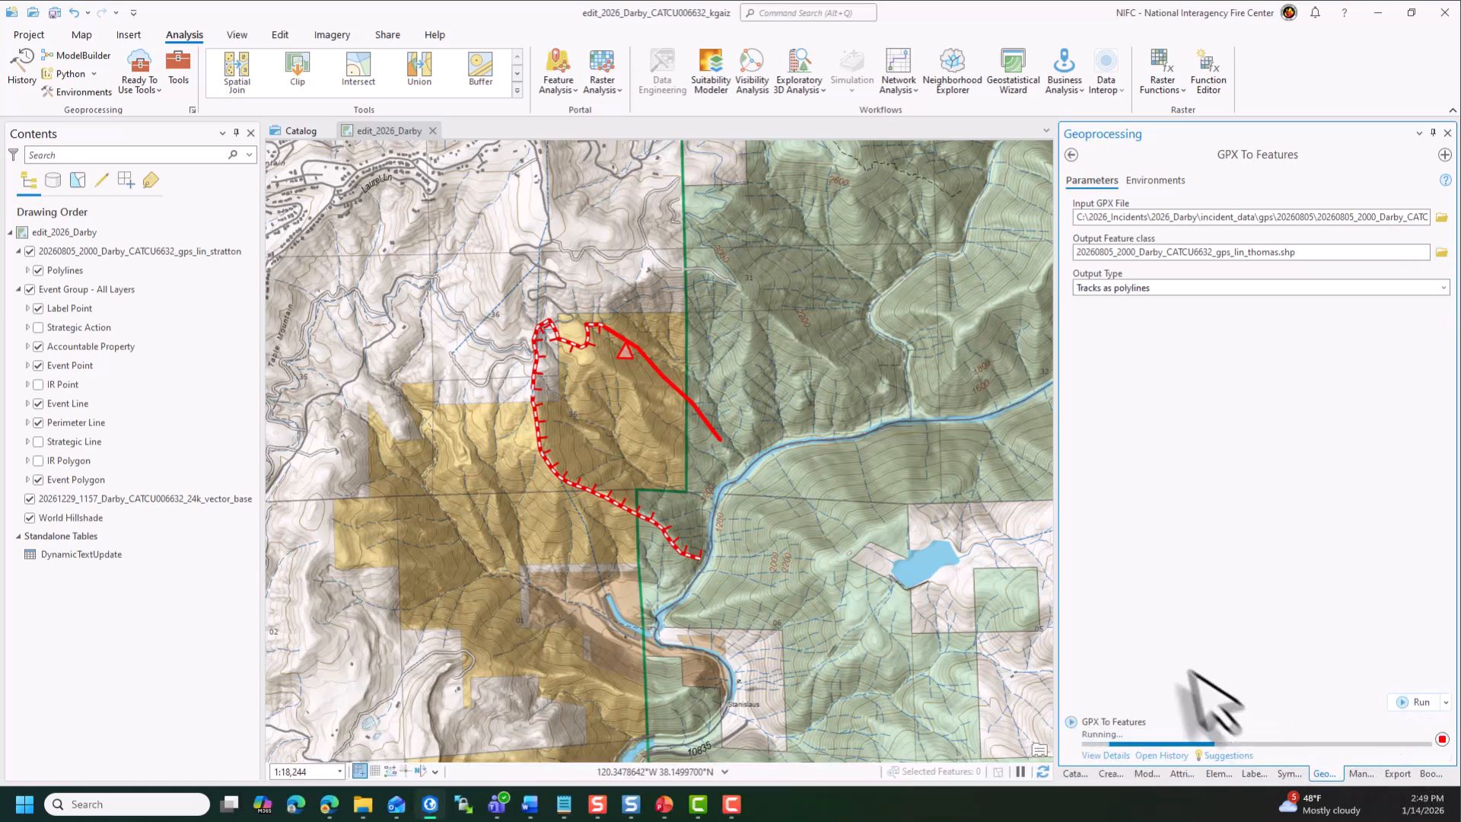